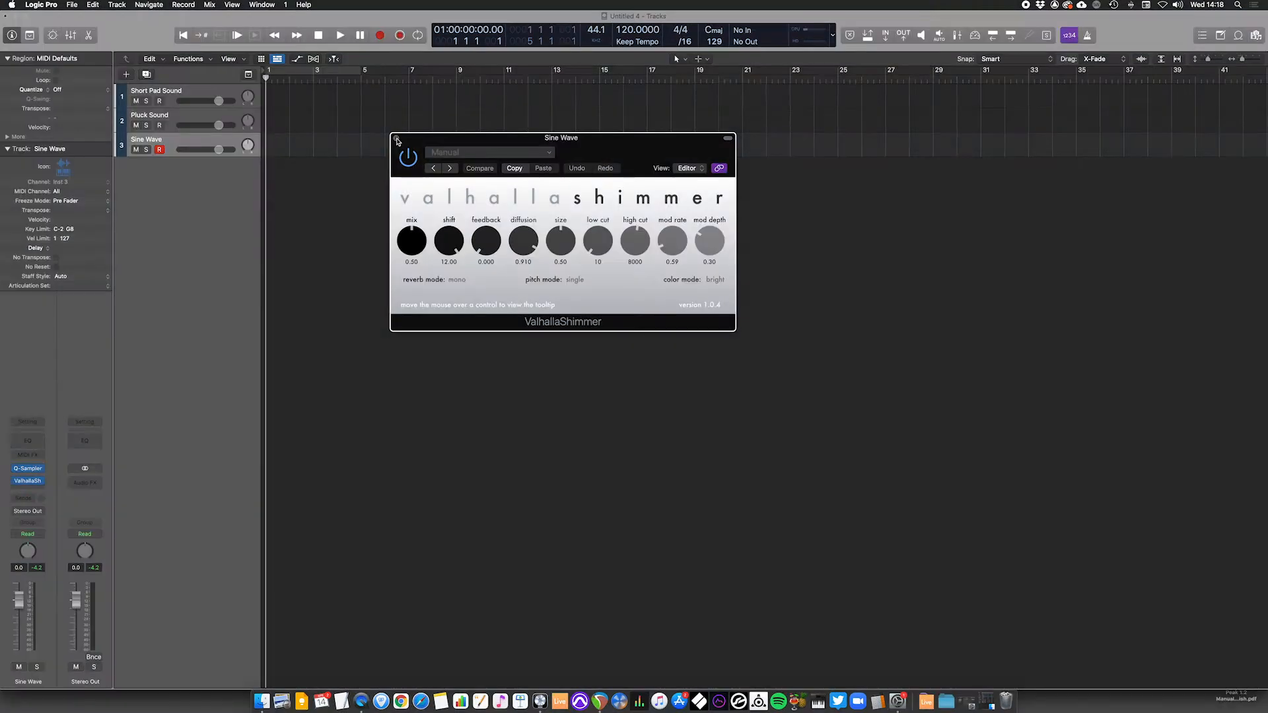
Close the ValhallaShimmer window and add a Bus 1 send to the Short Pad Sound track.
{"action": "left_click", "coordinate": [397, 141]}
{"action": "left_click", "coordinate": [224, 93]}
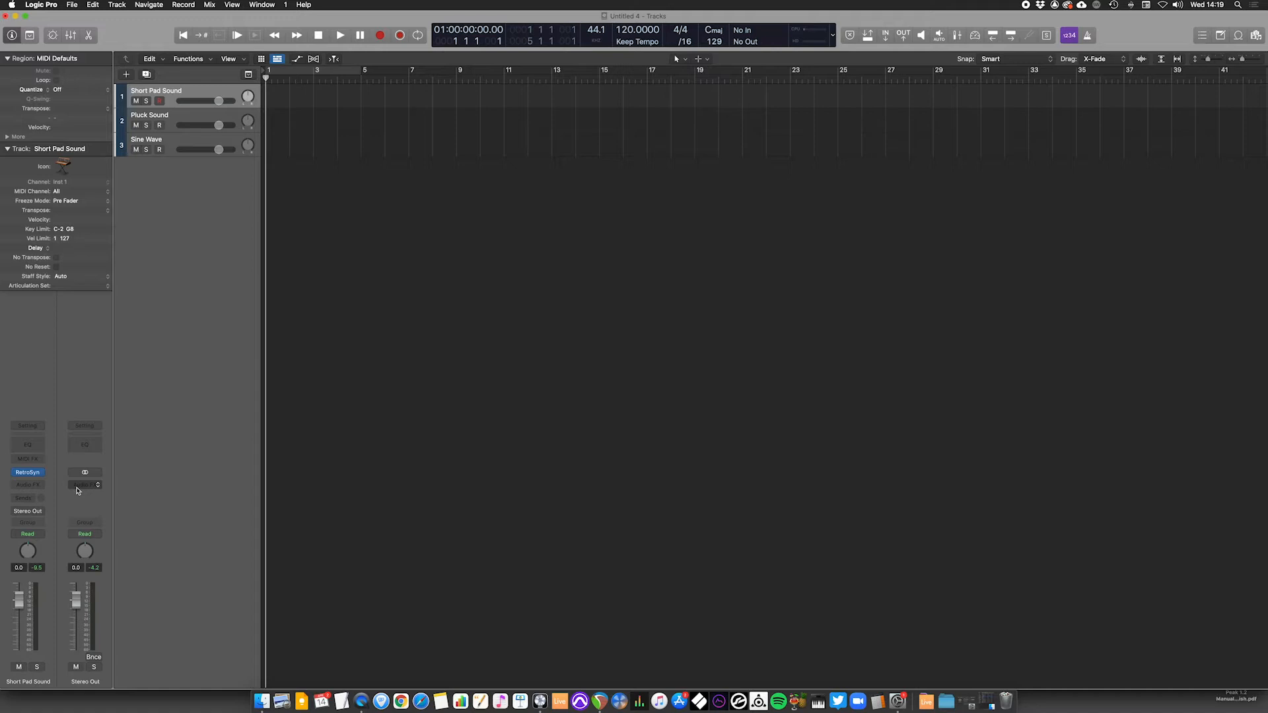
{"action": "left_click", "coordinate": [27, 498]}
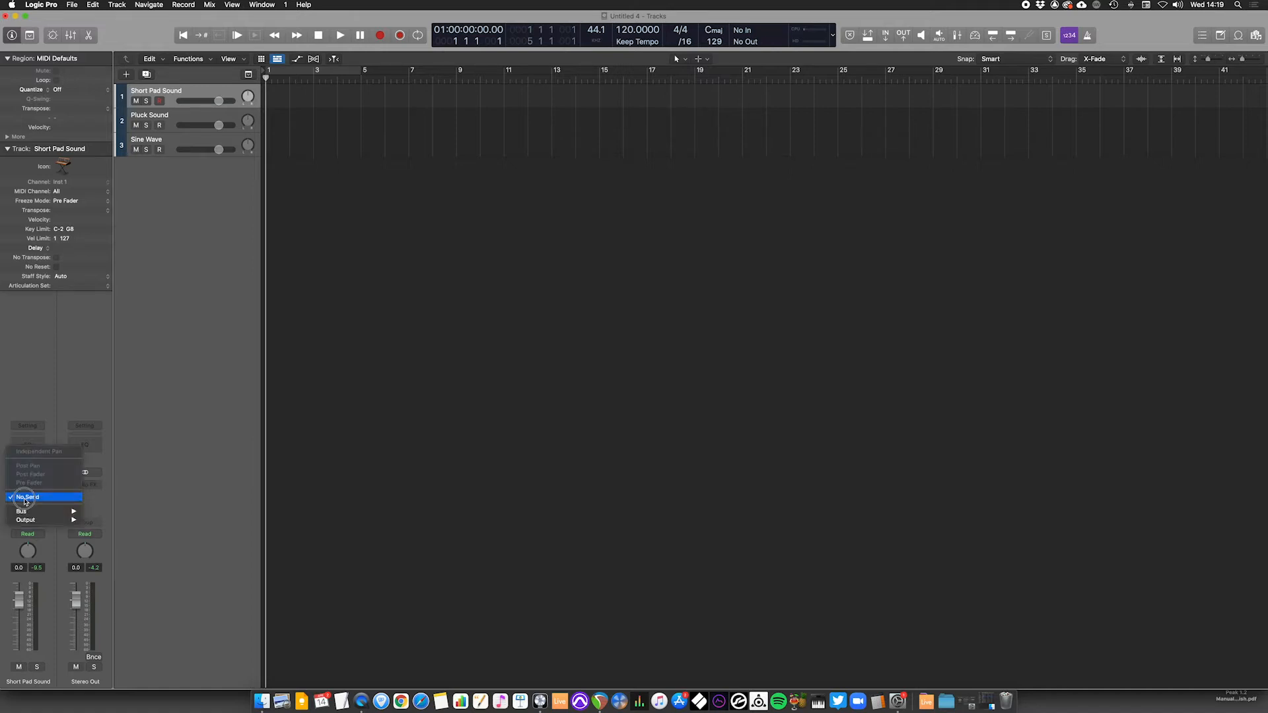
{"action": "mouse_move", "coordinate": [34, 513]}
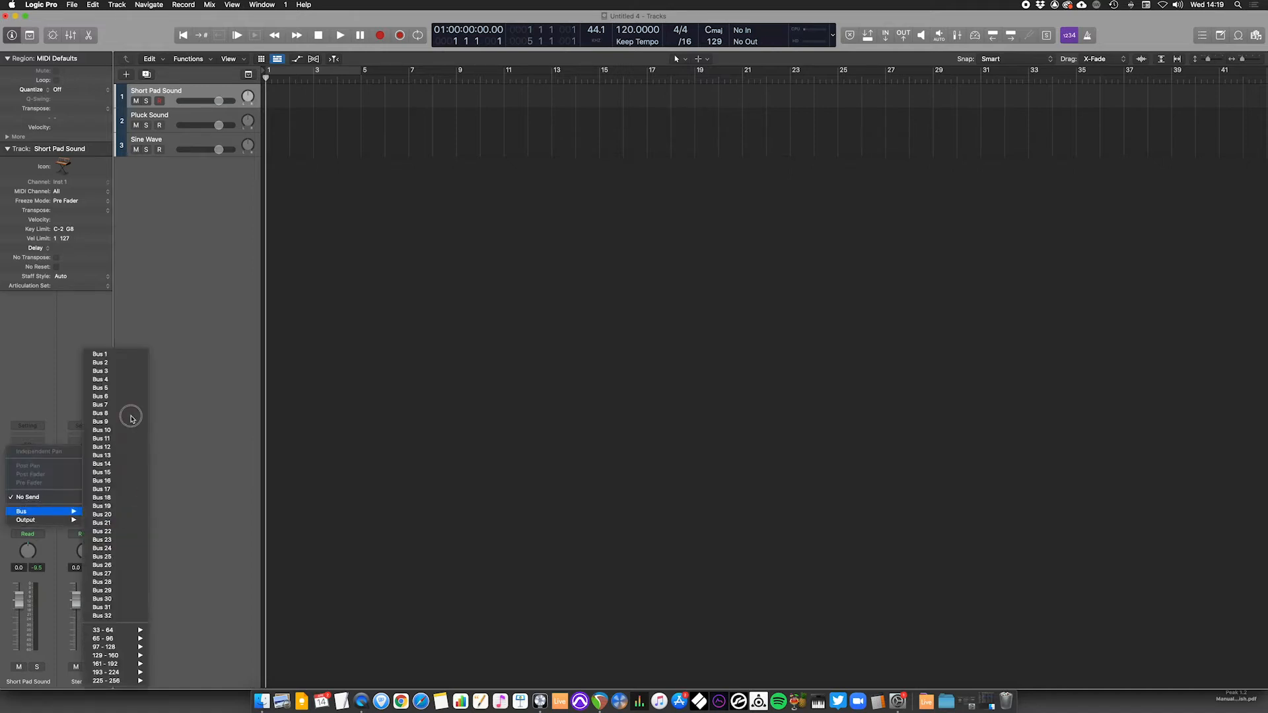
{"action": "left_click", "coordinate": [102, 355]}
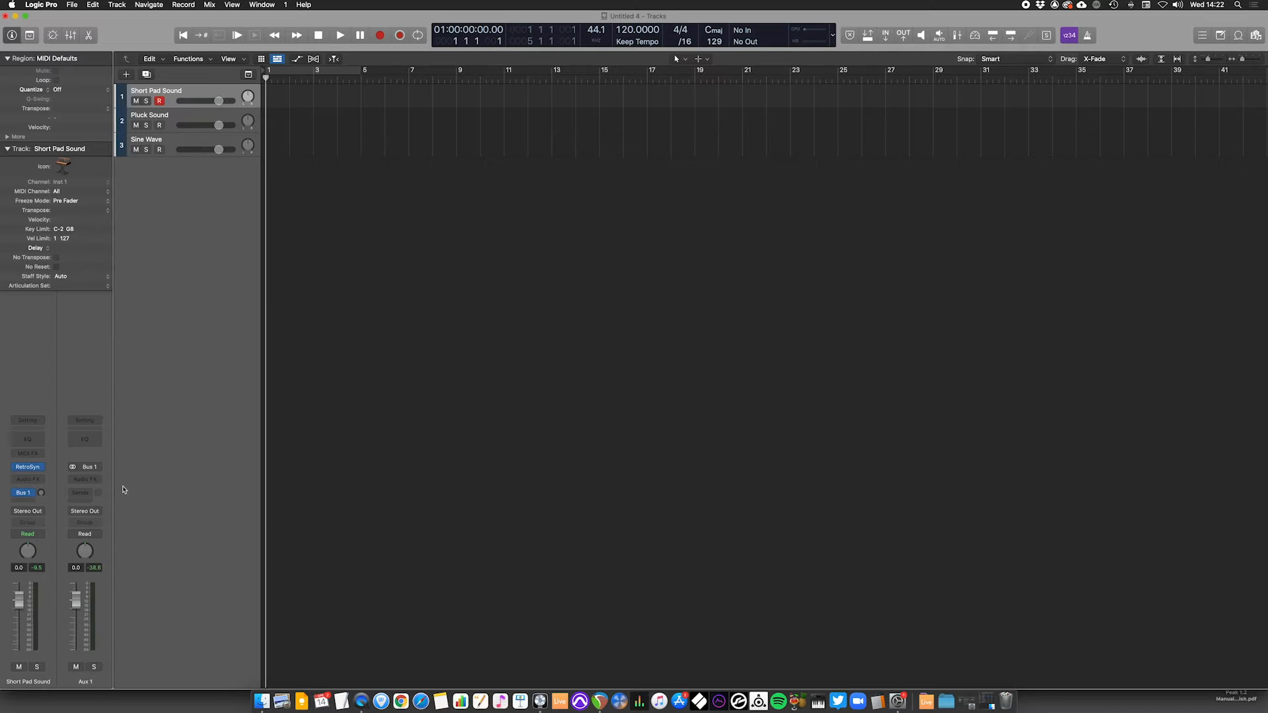
Insert SilverVerb on the new Bus 1 aux channel and rename the channel Shimmer.
{"action": "left_click", "coordinate": [100, 482]}
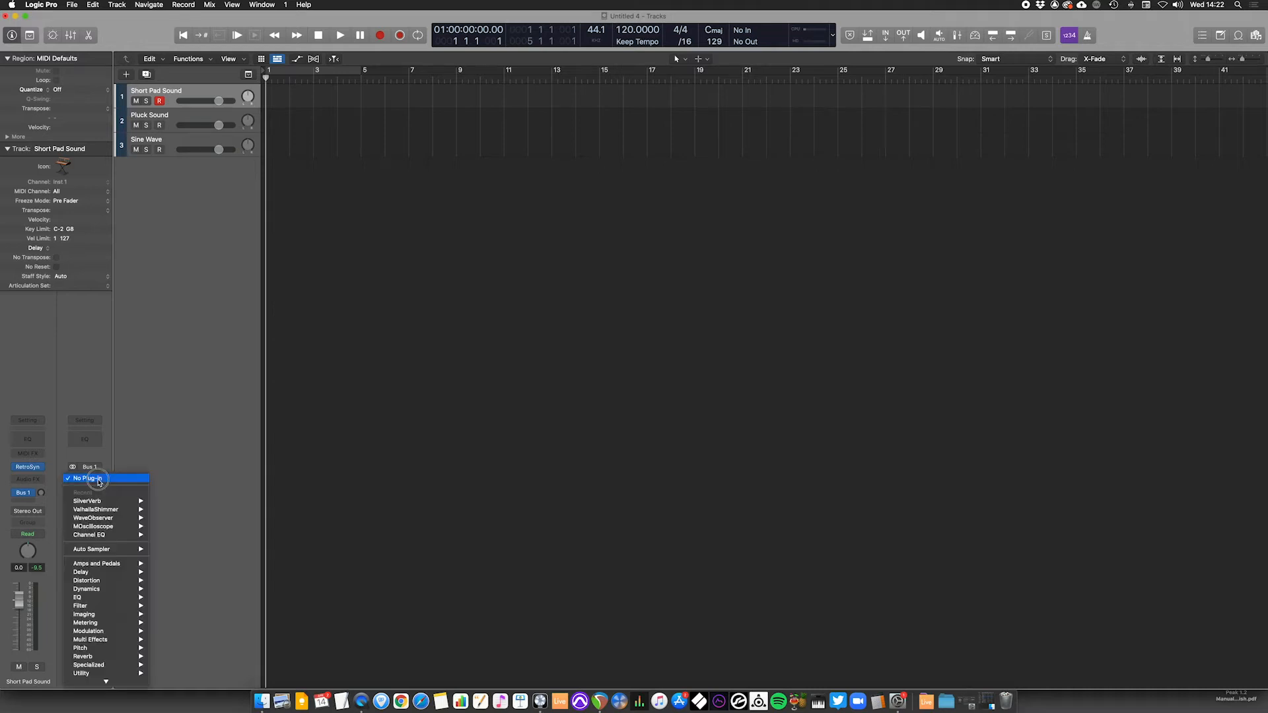
{"action": "mouse_move", "coordinate": [113, 510]}
{"action": "left_click", "coordinate": [171, 502]}
{"action": "double_click", "coordinate": [90, 681]}
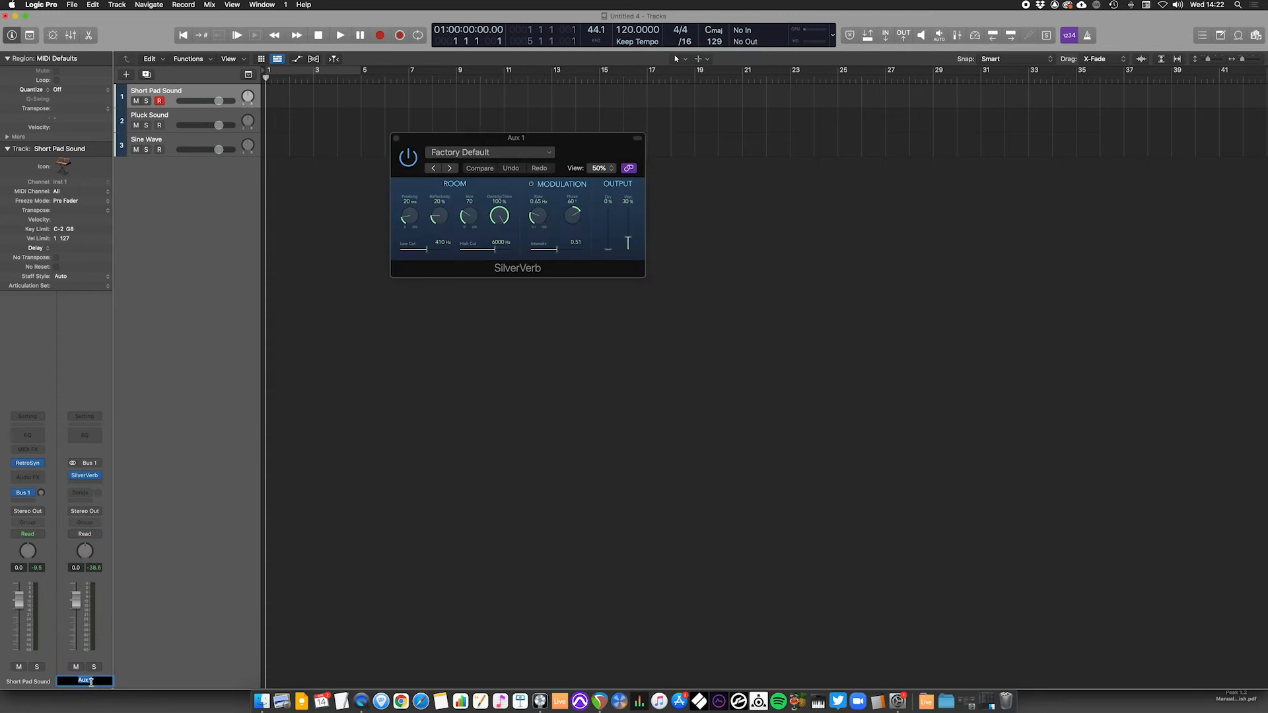
{"action": "type", "text": "Shimmer"}
{"action": "key", "text": "Return"}
View the Short Pad Sound's Retro Synth settings, close them and raise the track's Bus 1 send level.
{"action": "left_click", "coordinate": [29, 465]}
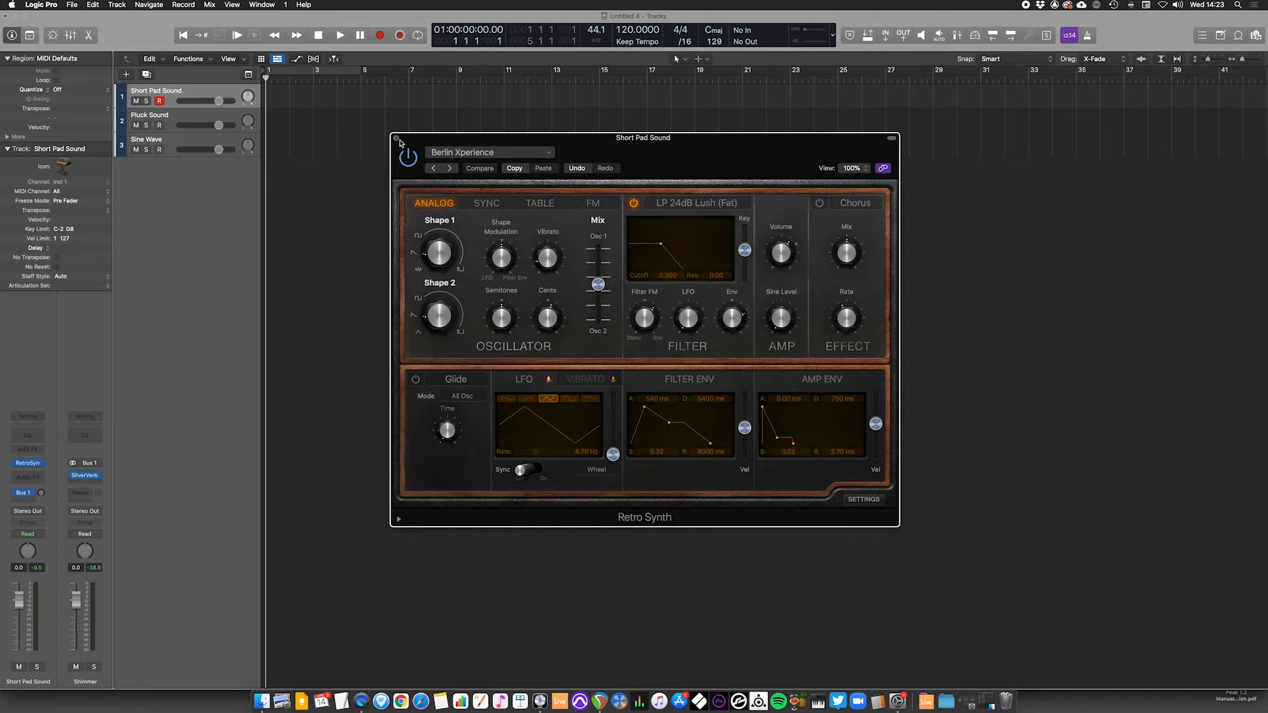
{"action": "left_click", "coordinate": [398, 140]}
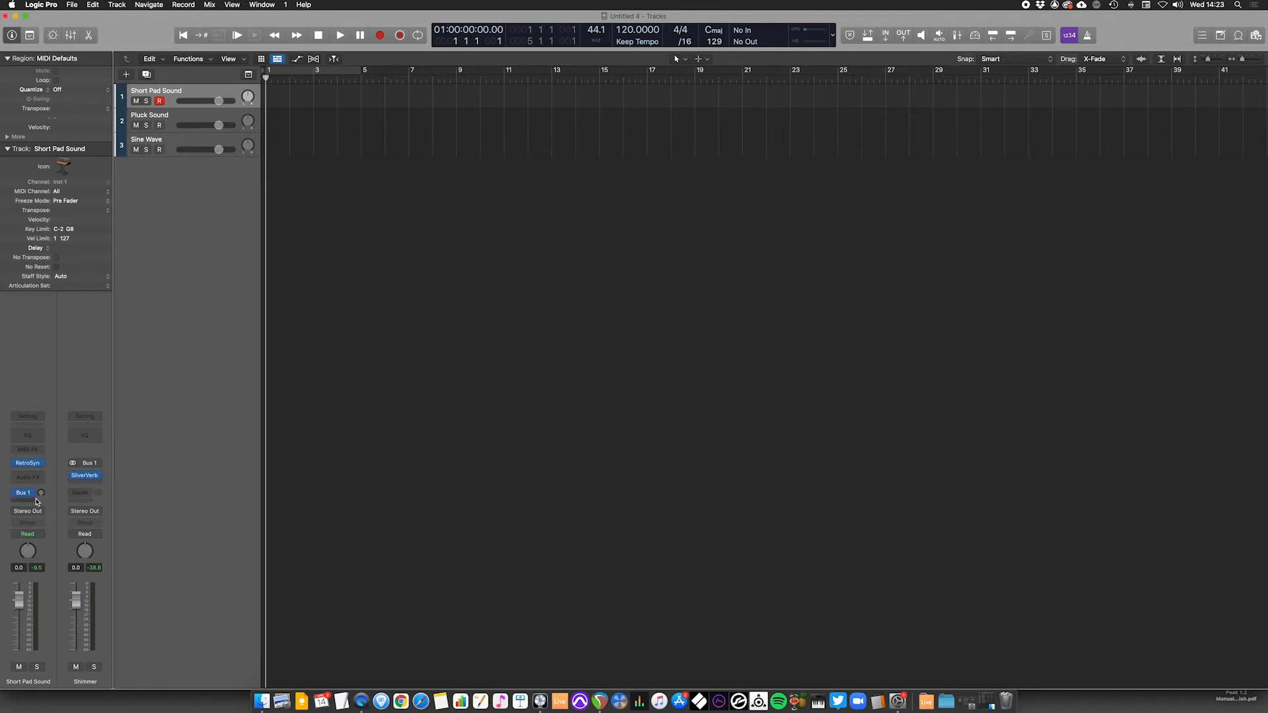
{"action": "left_click_drag", "start_coordinate": [41, 496], "coordinate": [38, 436]}
Set the Shimmer channel's SilverVerb to 100% wet, 130 Hz low cut, 9500 Hz high cut, size 200 and raised reflectivity.
{"action": "left_click", "coordinate": [84, 475]}
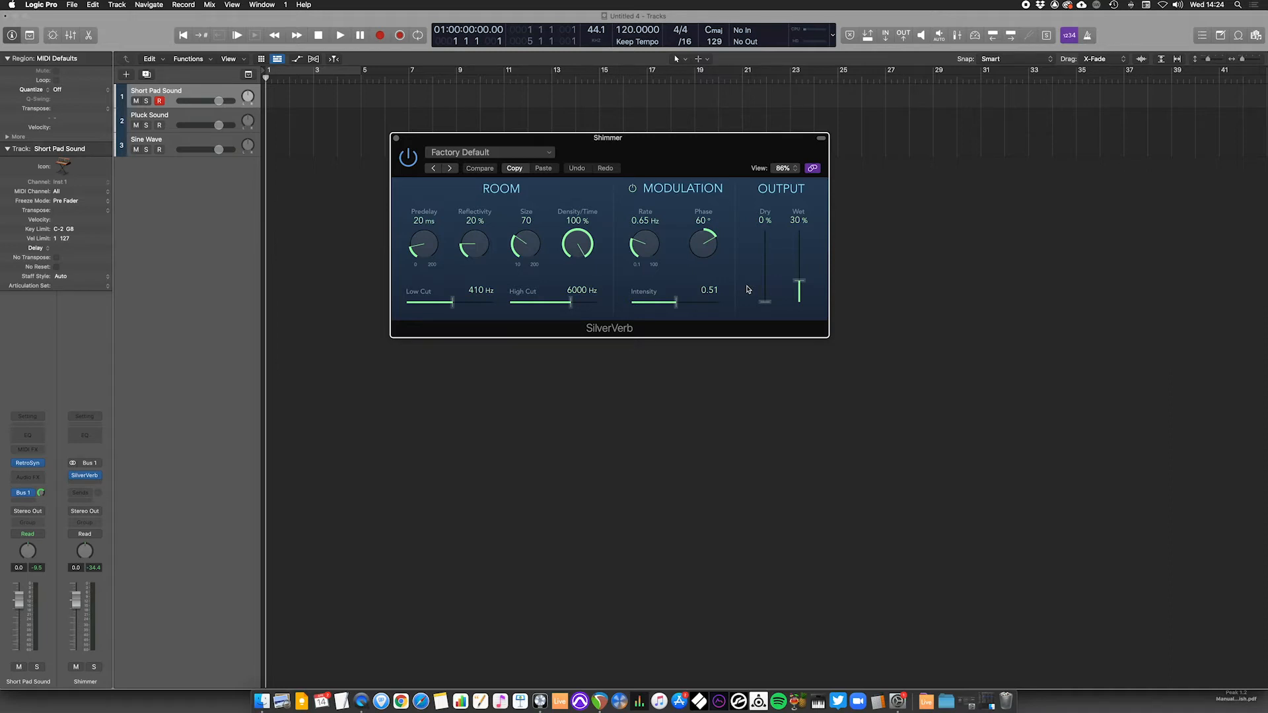
{"action": "left_click_drag", "start_coordinate": [798, 281], "coordinate": [803, 225]}
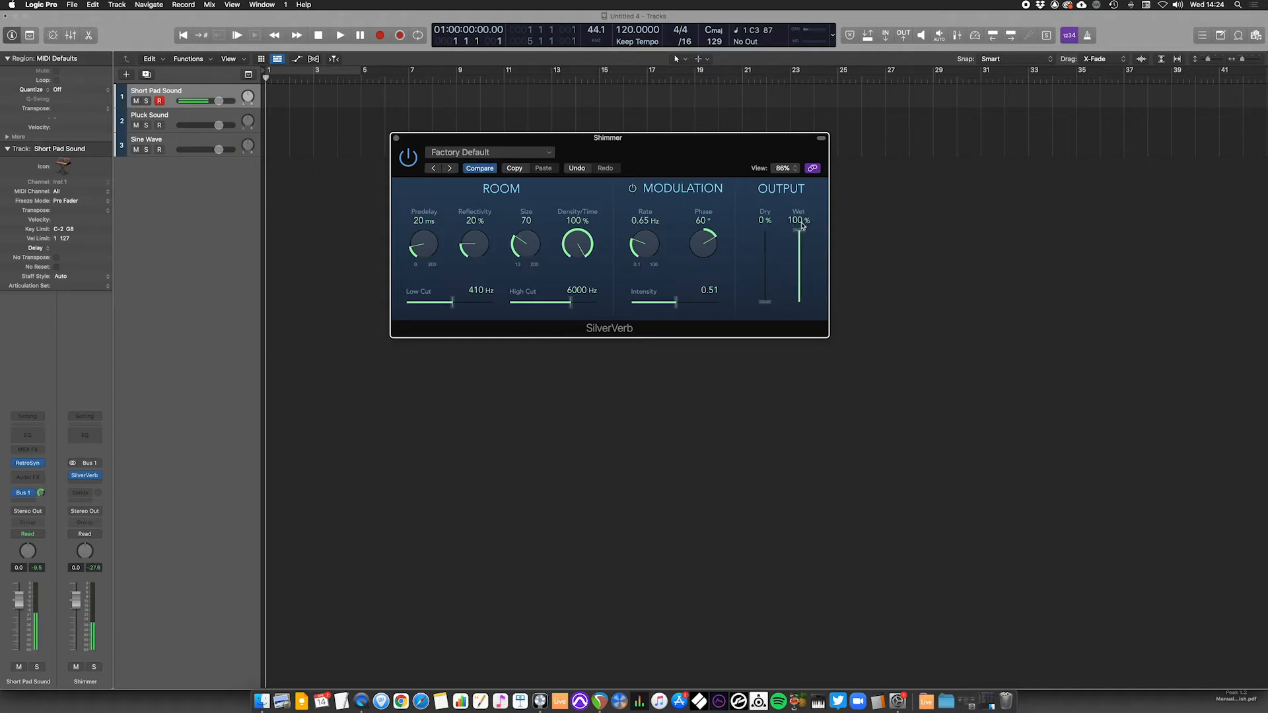
{"action": "left_click_drag", "start_coordinate": [454, 305], "coordinate": [436, 307]}
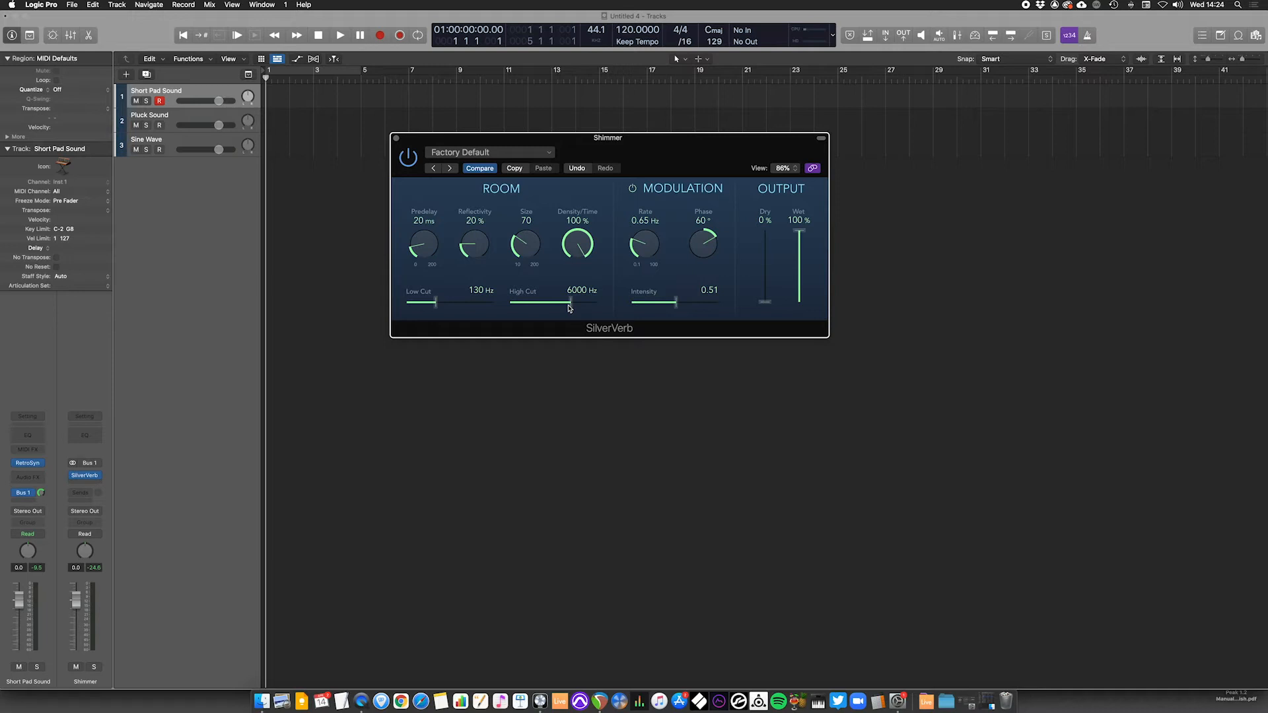
{"action": "left_click_drag", "start_coordinate": [570, 307], "coordinate": [588, 306]}
{"action": "left_click_drag", "start_coordinate": [535, 229], "coordinate": [536, 135]}
{"action": "left_click_drag", "start_coordinate": [480, 251], "coordinate": [479, 162]}
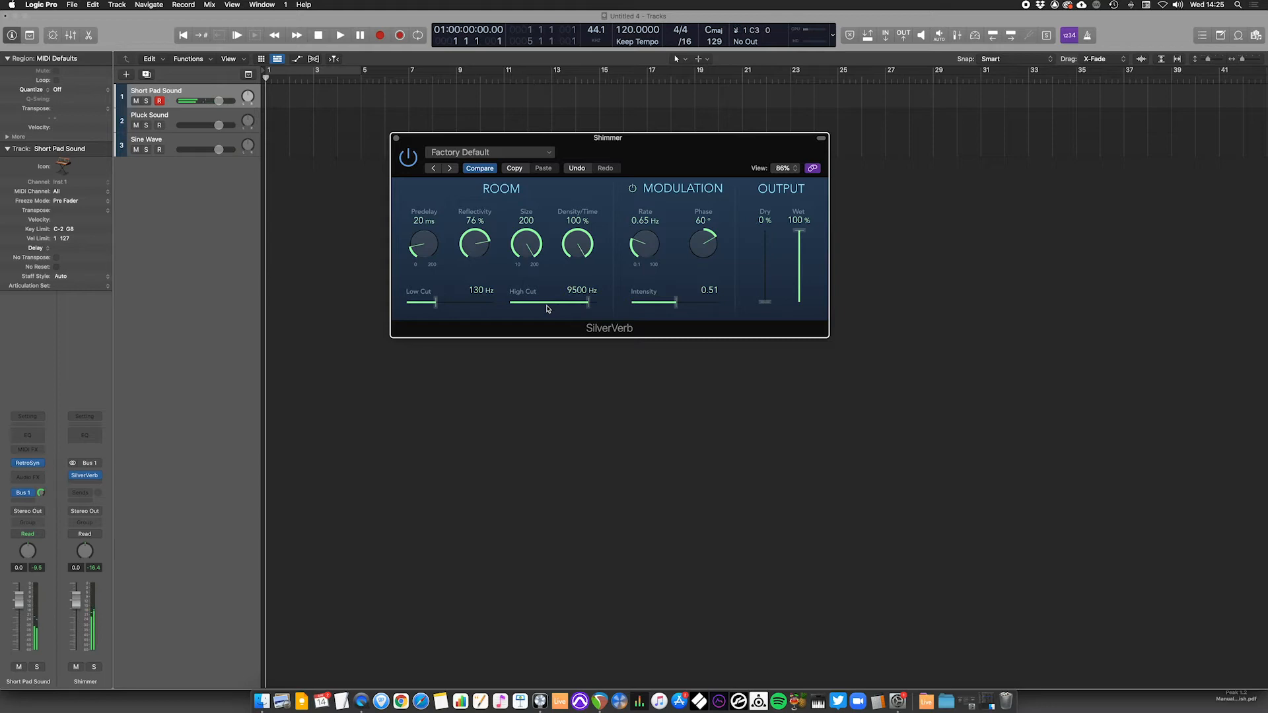
Set the SilverVerb modulation to a 0.60 Hz rate, 0.60 intensity and 180° phase.
{"action": "left_click_drag", "start_coordinate": [652, 255], "coordinate": [646, 224]}
{"action": "left_click_drag", "start_coordinate": [642, 231], "coordinate": [683, 303]}
{"action": "left_click_drag", "start_coordinate": [644, 246], "coordinate": [644, 244]}
{"action": "left_click_drag", "start_coordinate": [702, 257], "coordinate": [701, 231]}
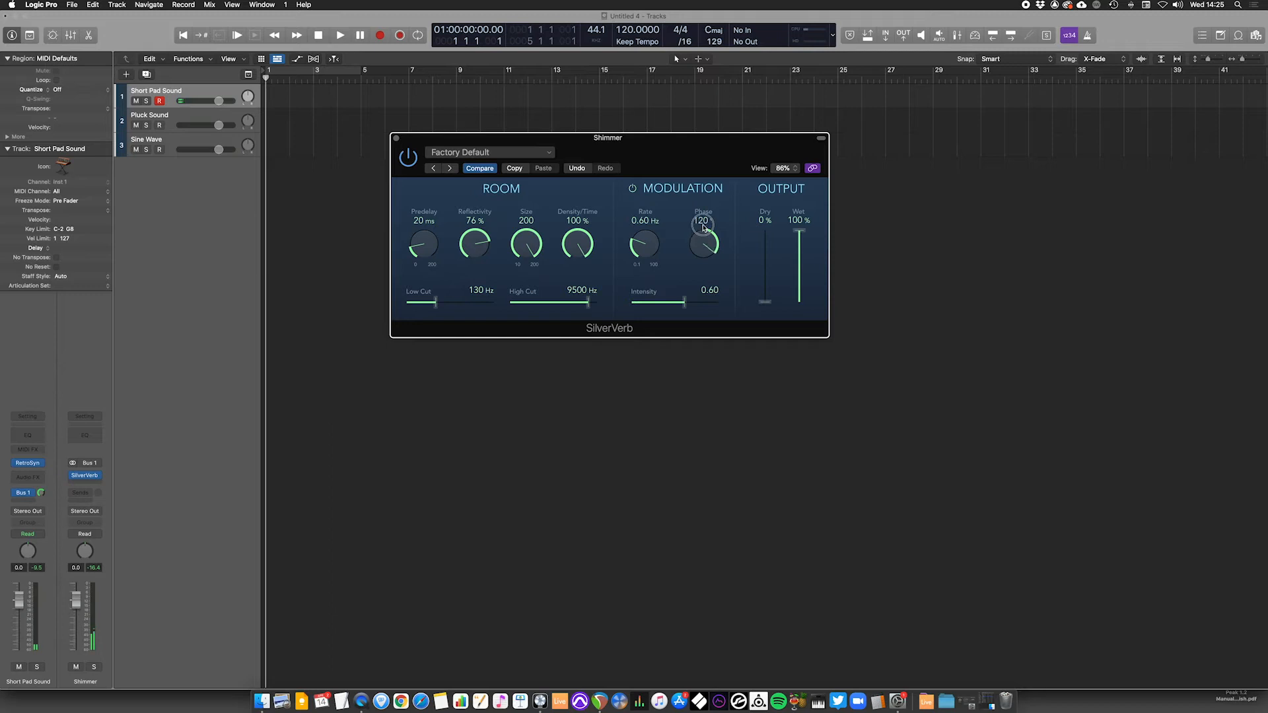
{"action": "left_click_drag", "start_coordinate": [708, 248], "coordinate": [712, 230]}
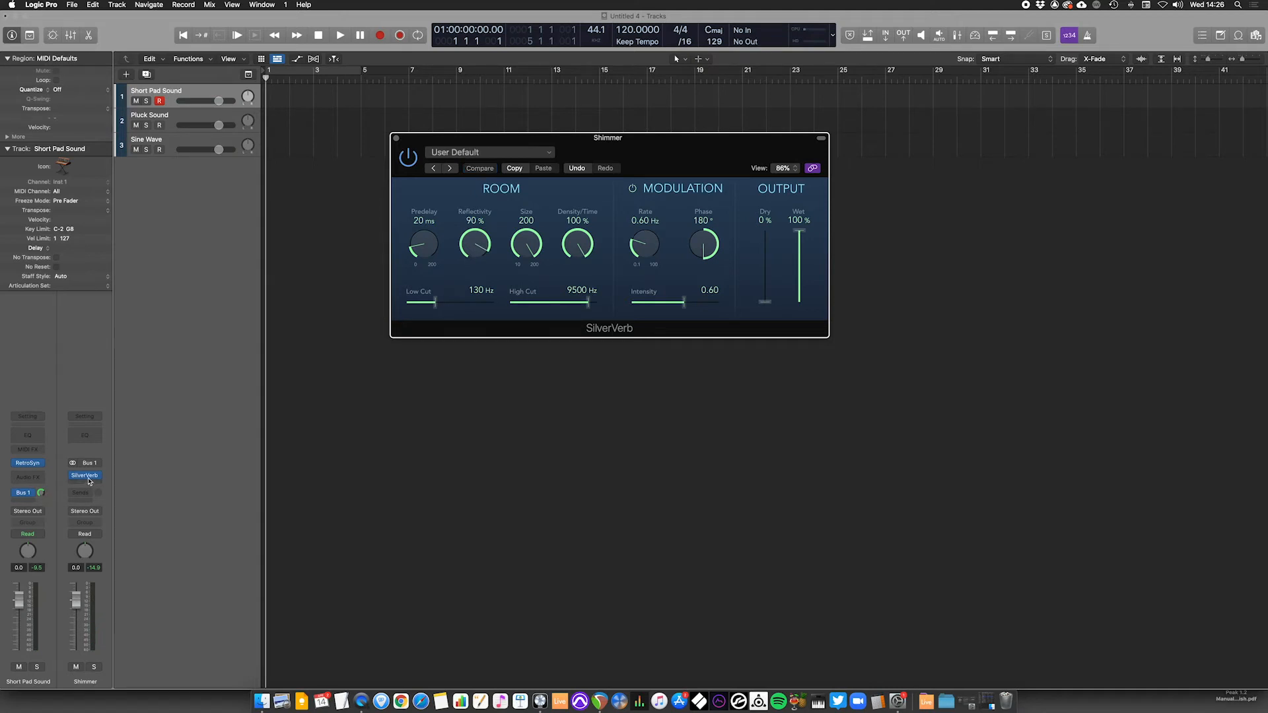
Duplicate SilverVerb on the Shimmer channel and set one instance to 1.20 Hz rate, 10500 Hz high cut and 80 Hz low cut.
{"action": "mouse_move", "coordinate": [87, 479]}
{"action": "left_click_drag", "start_coordinate": [87, 479], "coordinate": [89, 485]}
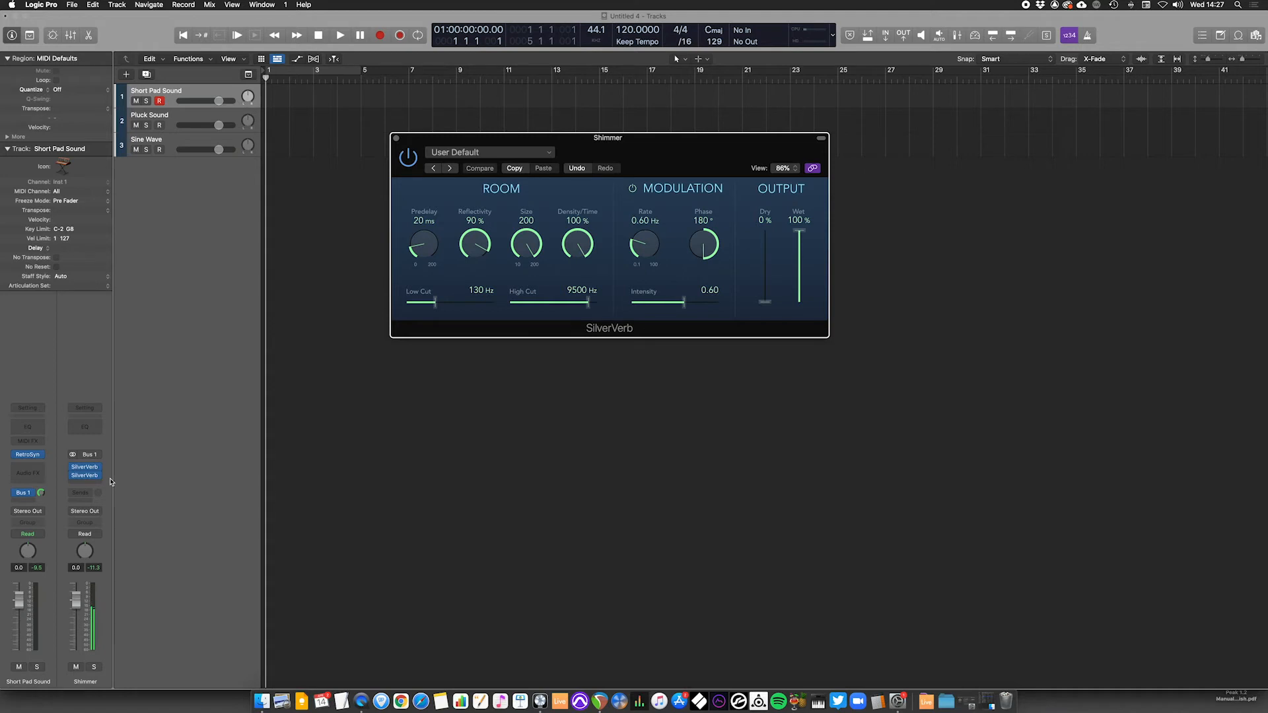
{"action": "left_click", "coordinate": [639, 264]}
{"action": "left_click_drag", "start_coordinate": [639, 266], "coordinate": [643, 253]}
{"action": "left_click_drag", "start_coordinate": [588, 304], "coordinate": [593, 304]}
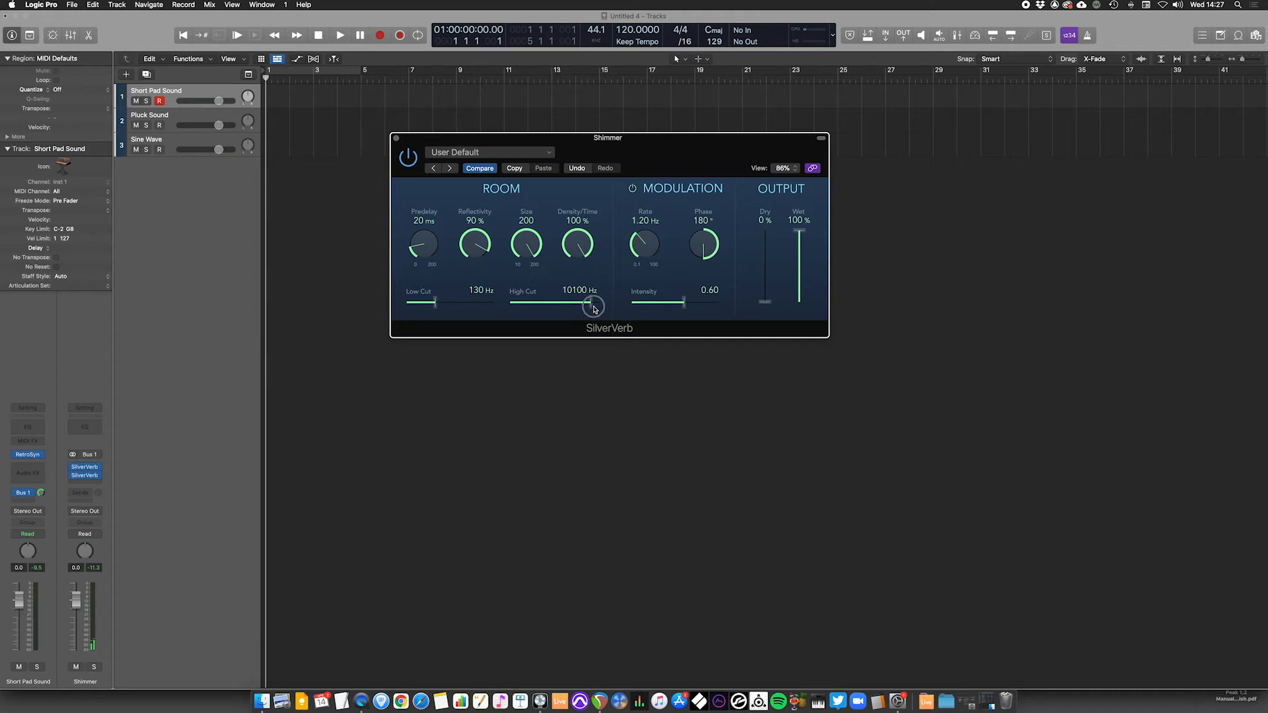
{"action": "left_click_drag", "start_coordinate": [440, 309], "coordinate": [429, 311]}
Insert a Pitch Shifter between the two SilverVerbs and set it to 12 semitones with a 50% mix.
{"action": "left_click", "coordinate": [100, 475]}
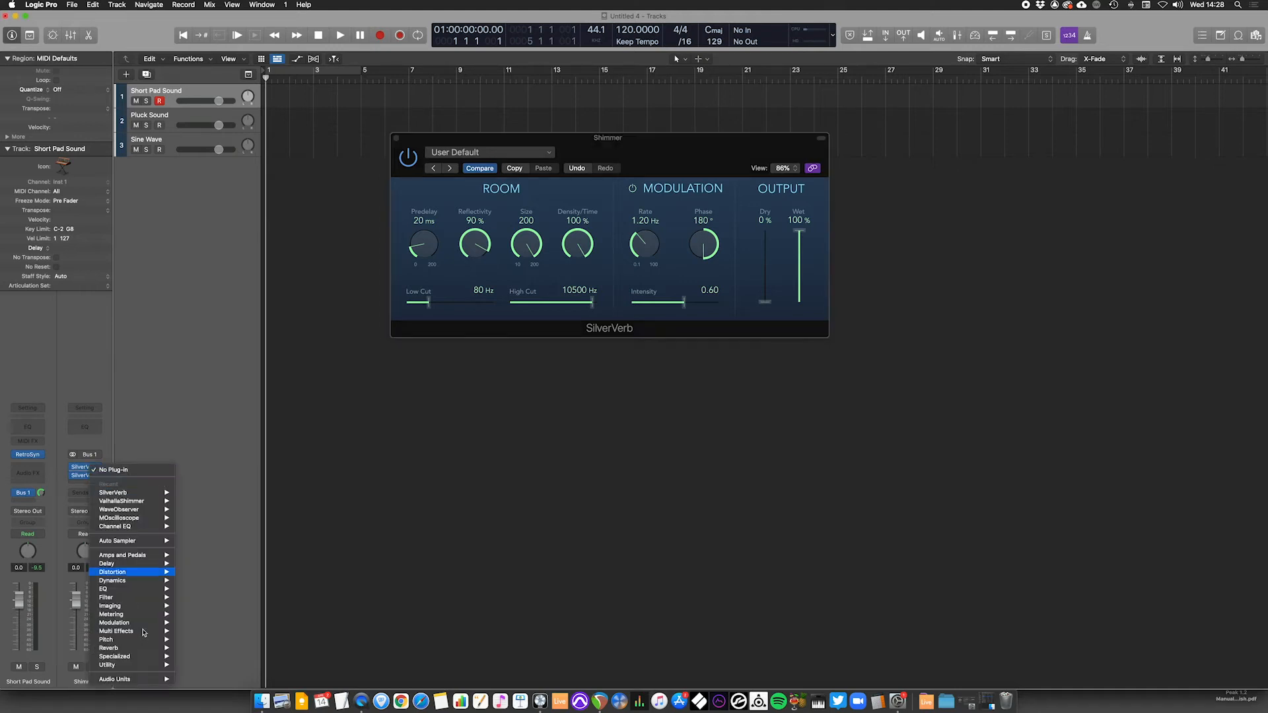
{"action": "mouse_move", "coordinate": [144, 632]}
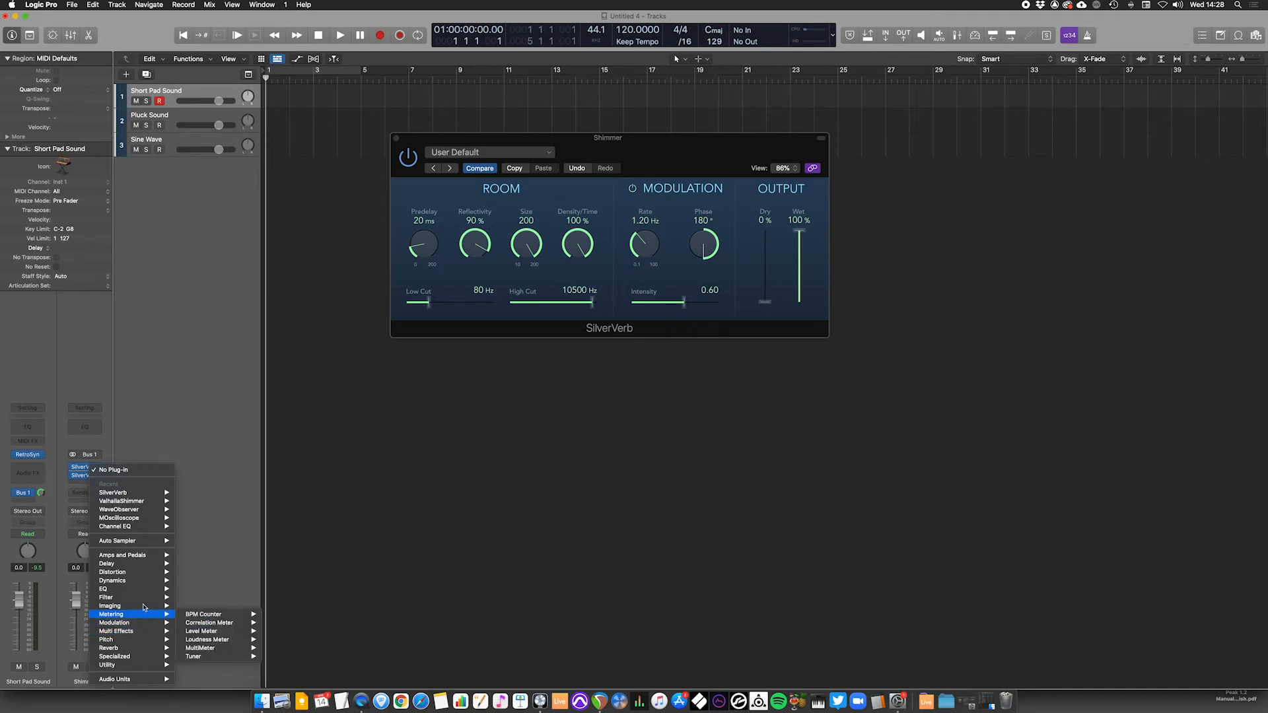
{"action": "mouse_move", "coordinate": [149, 590]}
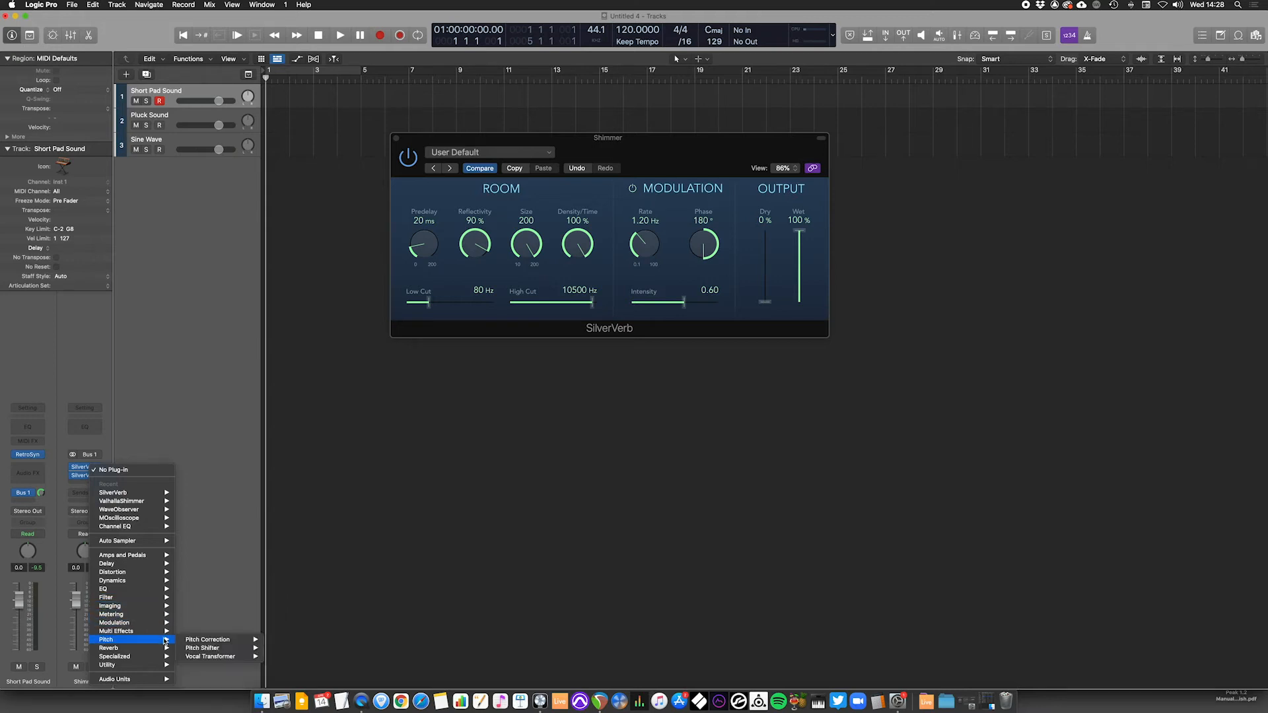
{"action": "left_click", "coordinate": [284, 654]}
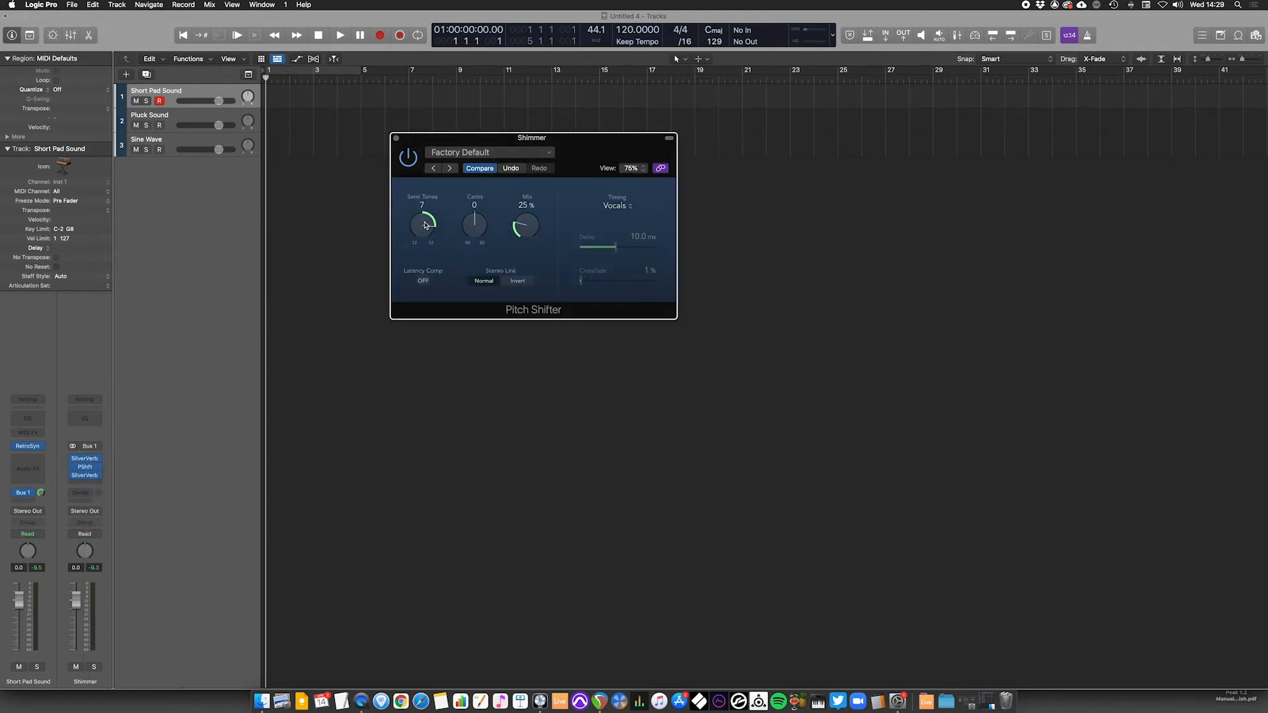
{"action": "left_click_drag", "start_coordinate": [425, 226], "coordinate": [426, 184]}
{"action": "left_click_drag", "start_coordinate": [520, 230], "coordinate": [531, 198]}
{"action": "left_click_drag", "start_coordinate": [527, 233], "coordinate": [528, 196]}
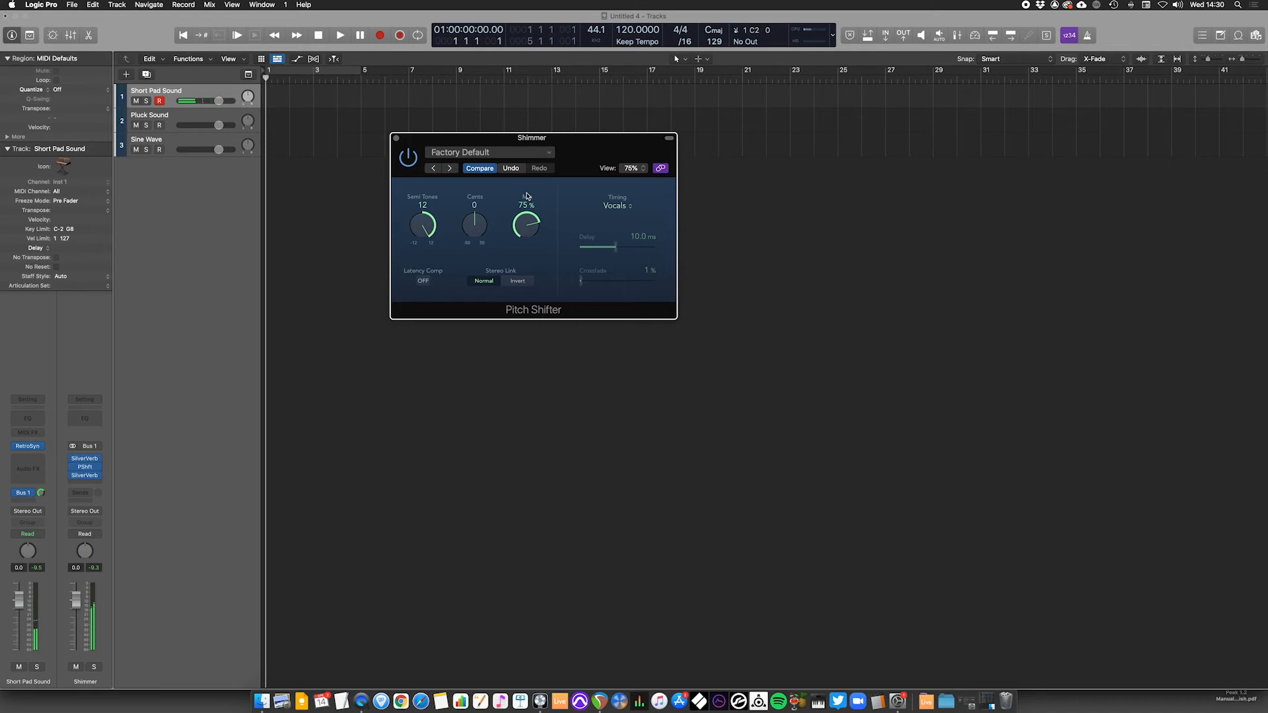
{"action": "left_click_drag", "start_coordinate": [524, 225], "coordinate": [519, 261]}
With the Bus 1 send temporarily bypassed, lengthen the Retro Synth's amp envelope attack and slightly raise its filter cutoff.
{"action": "left_click", "coordinate": [16, 495]}
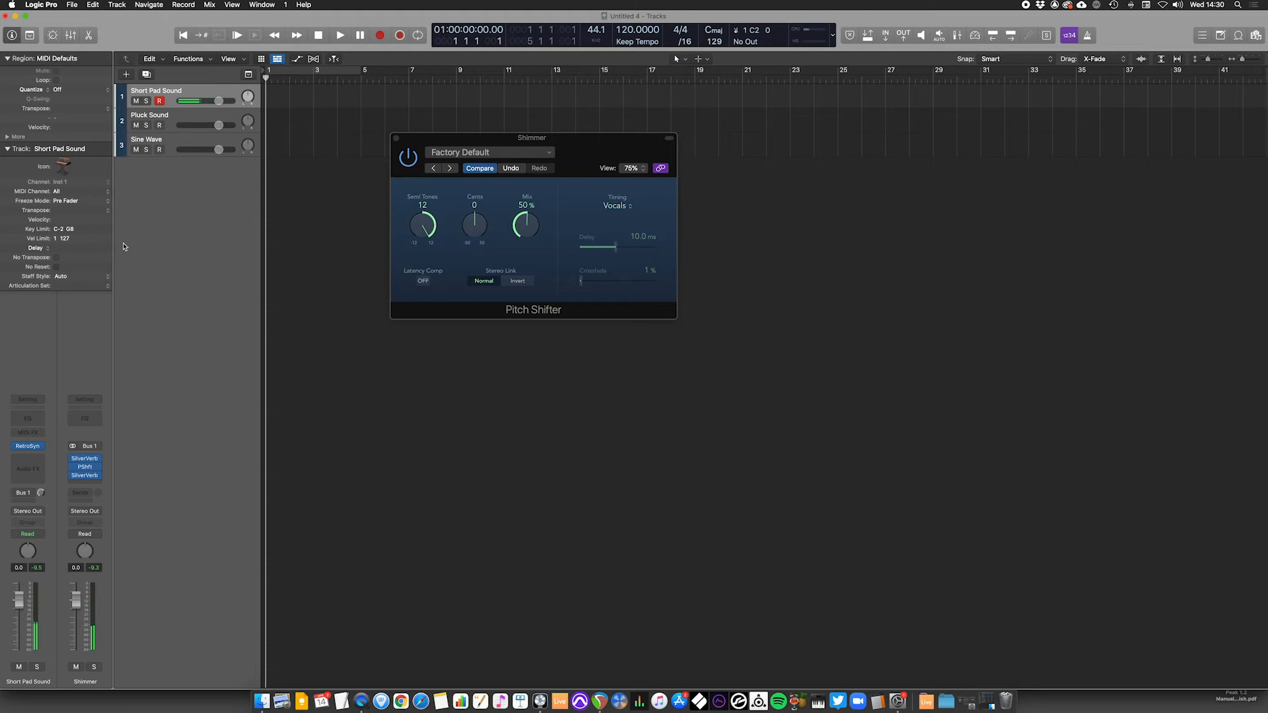
{"action": "left_click", "coordinate": [27, 447]}
{"action": "left_click_drag", "start_coordinate": [763, 410], "coordinate": [776, 411]}
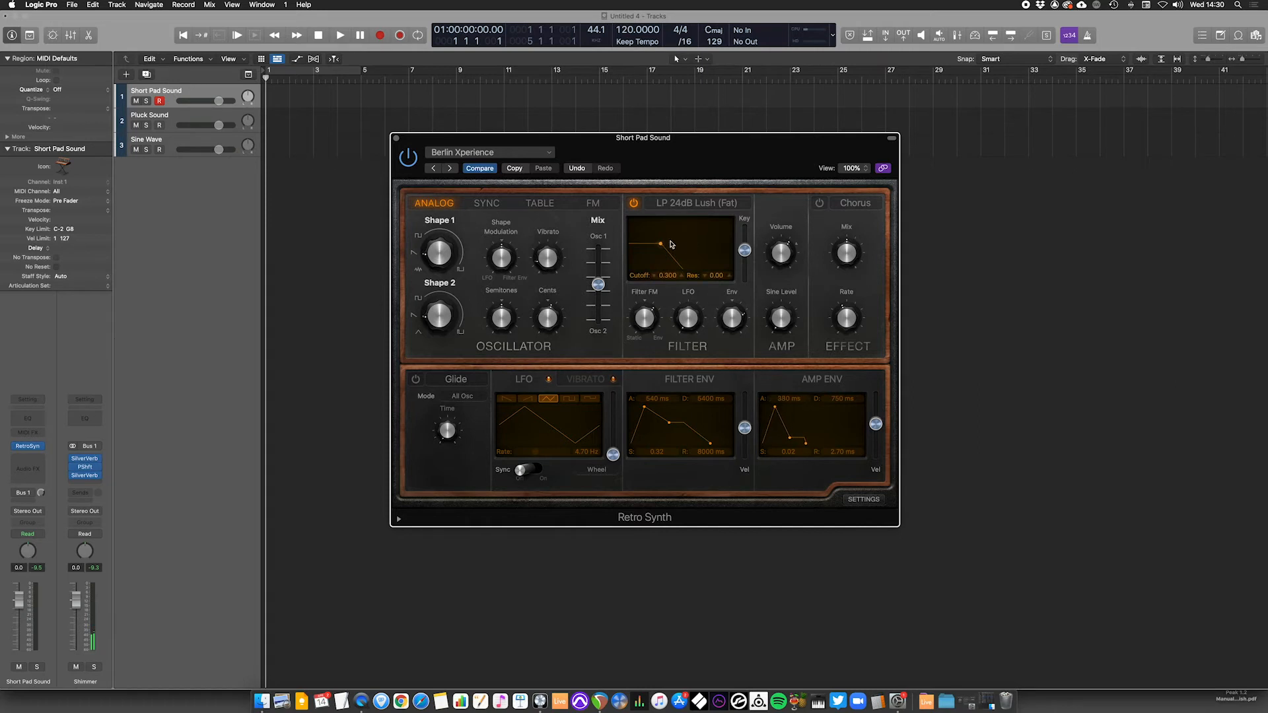
{"action": "left_click_drag", "start_coordinate": [661, 244], "coordinate": [669, 245]}
{"action": "left_click", "coordinate": [17, 493]}
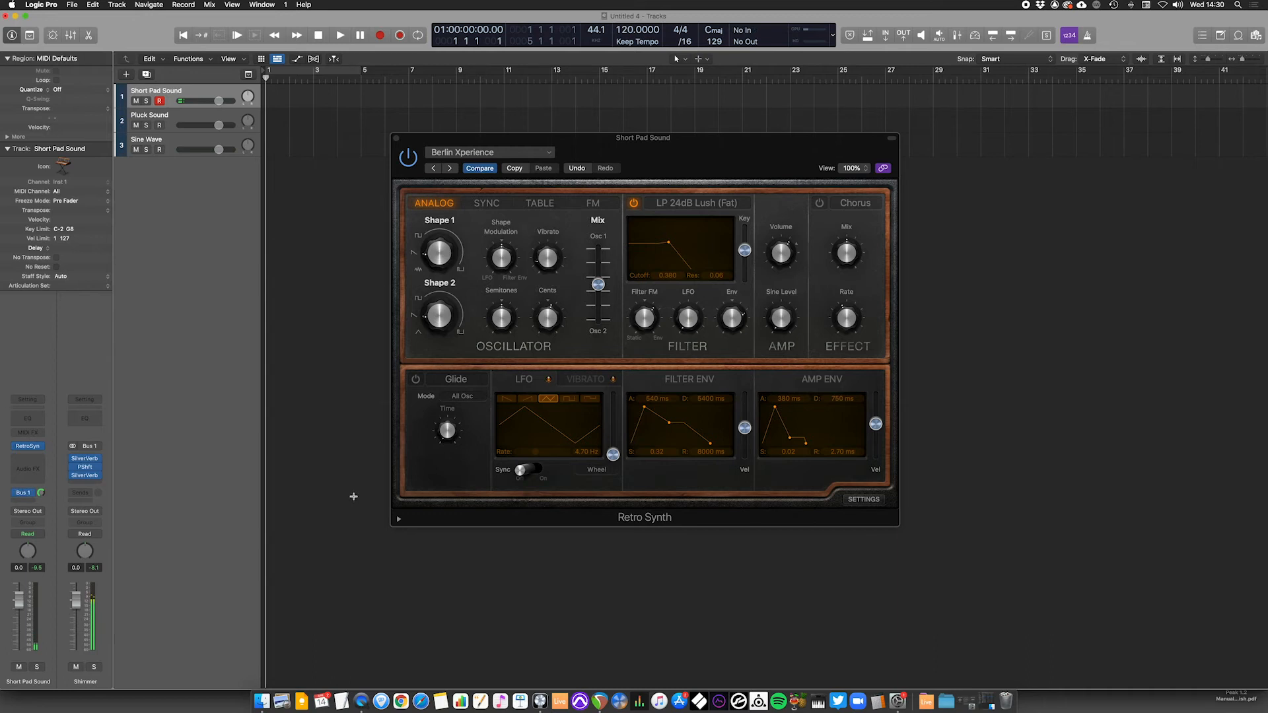
Set the Short Pad Sound's Bus 1 send to Pre Fader and pull the track's volume fader fully down.
{"action": "left_click", "coordinate": [32, 495]}
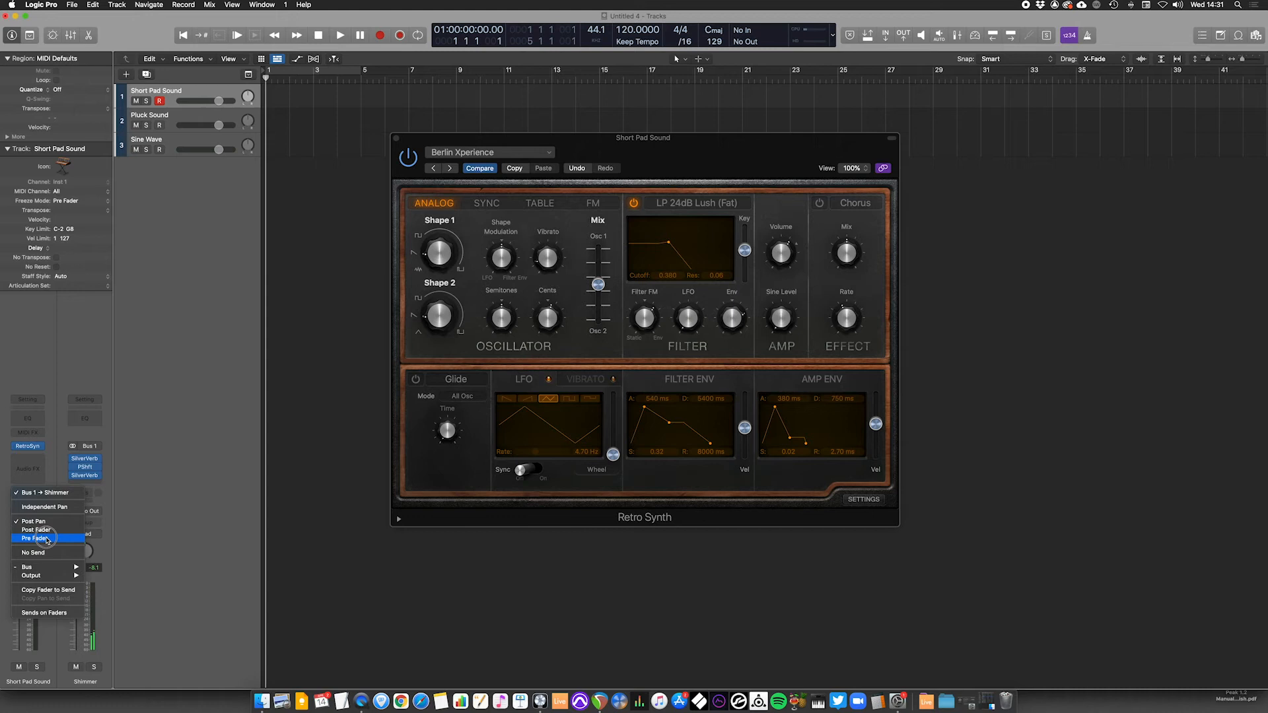
{"action": "left_click", "coordinate": [47, 539]}
{"action": "mouse_move", "coordinate": [30, 448]}
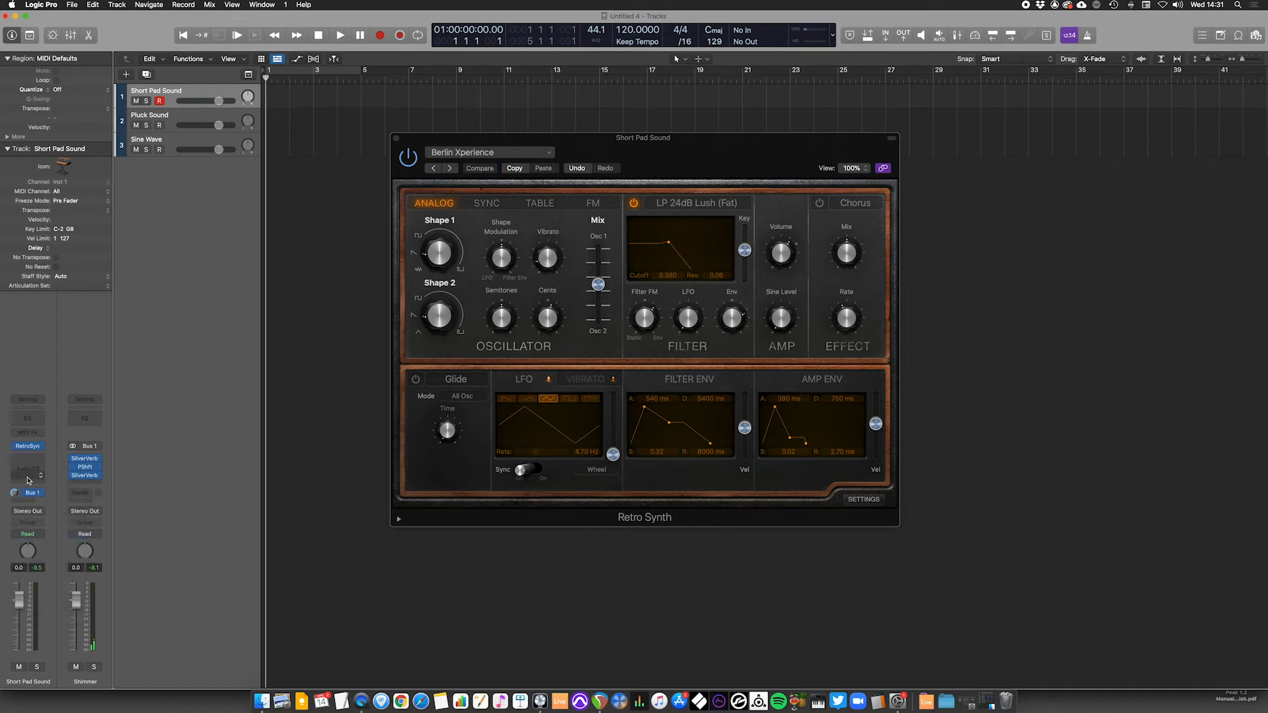
{"action": "left_click_drag", "start_coordinate": [19, 599], "coordinate": [27, 697]}
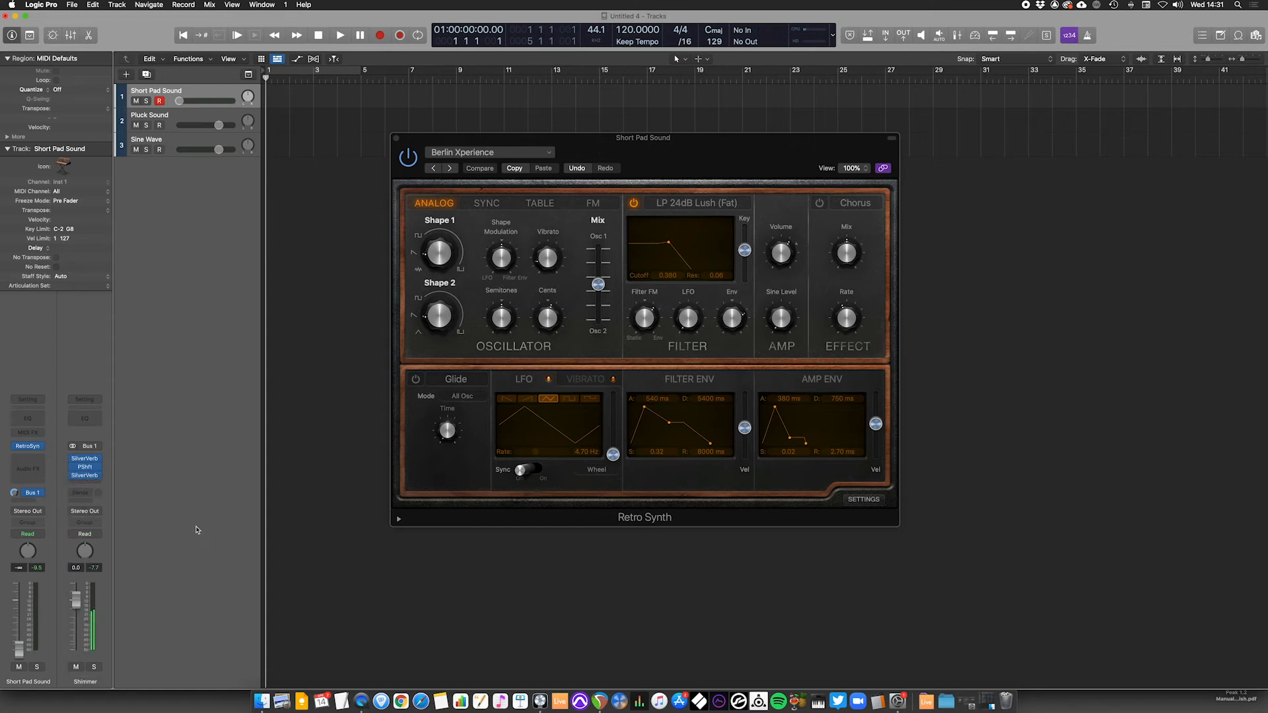
Add a stereo Channel EQ after the Shimmer reverbs, cutting the low shelf 19.7 dB at 179 Hz and the high shelf 9.8 dB at 7300 Hz.
{"action": "left_click", "coordinate": [86, 484]}
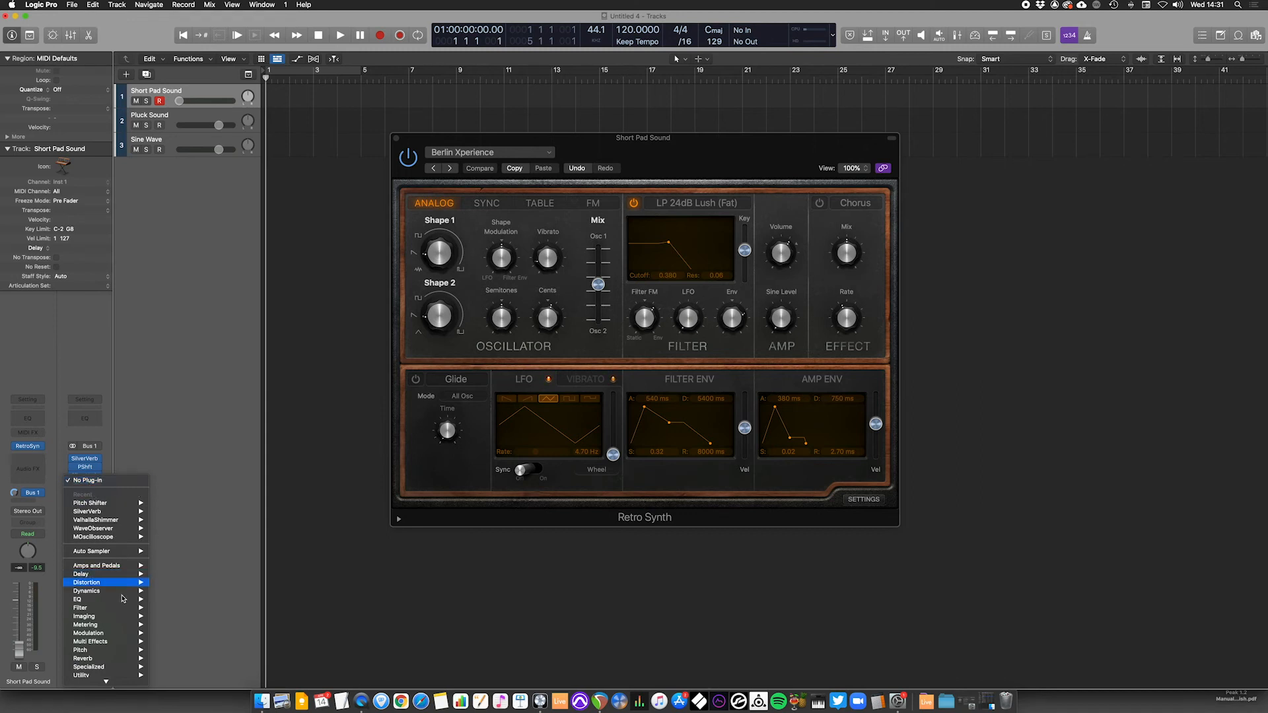
{"action": "mouse_move", "coordinate": [123, 600]}
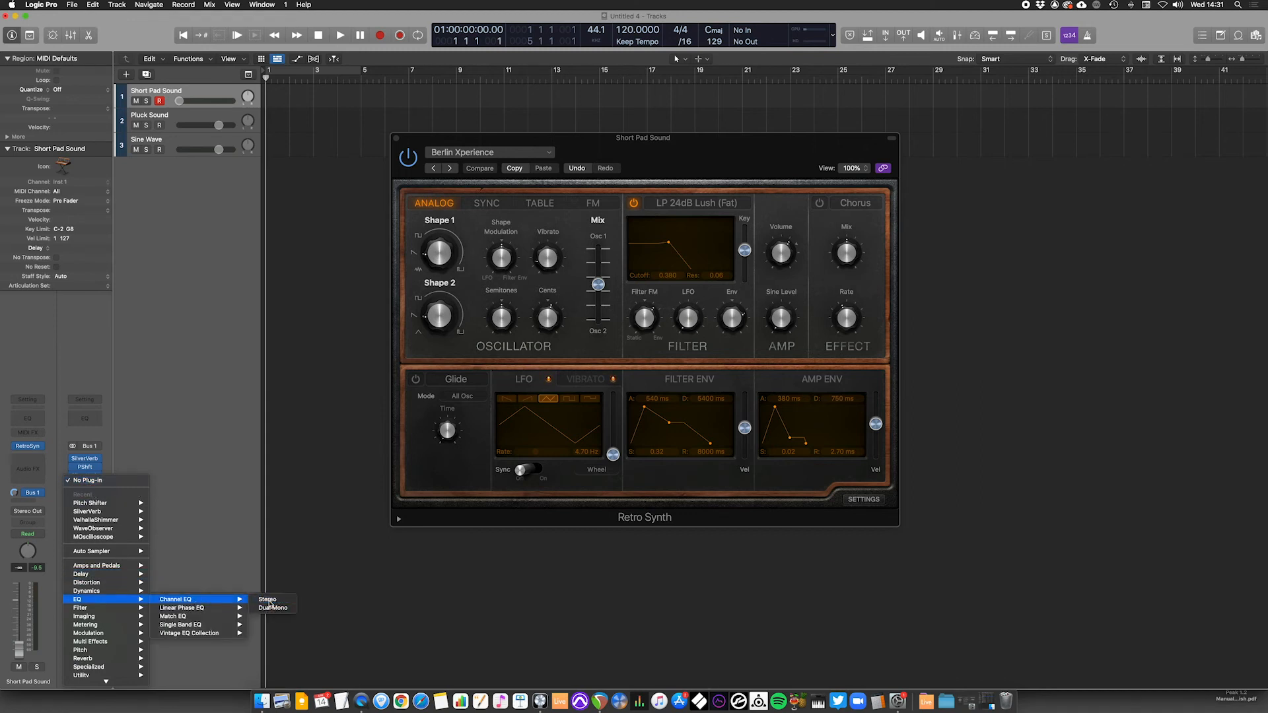
{"action": "left_click", "coordinate": [265, 603]}
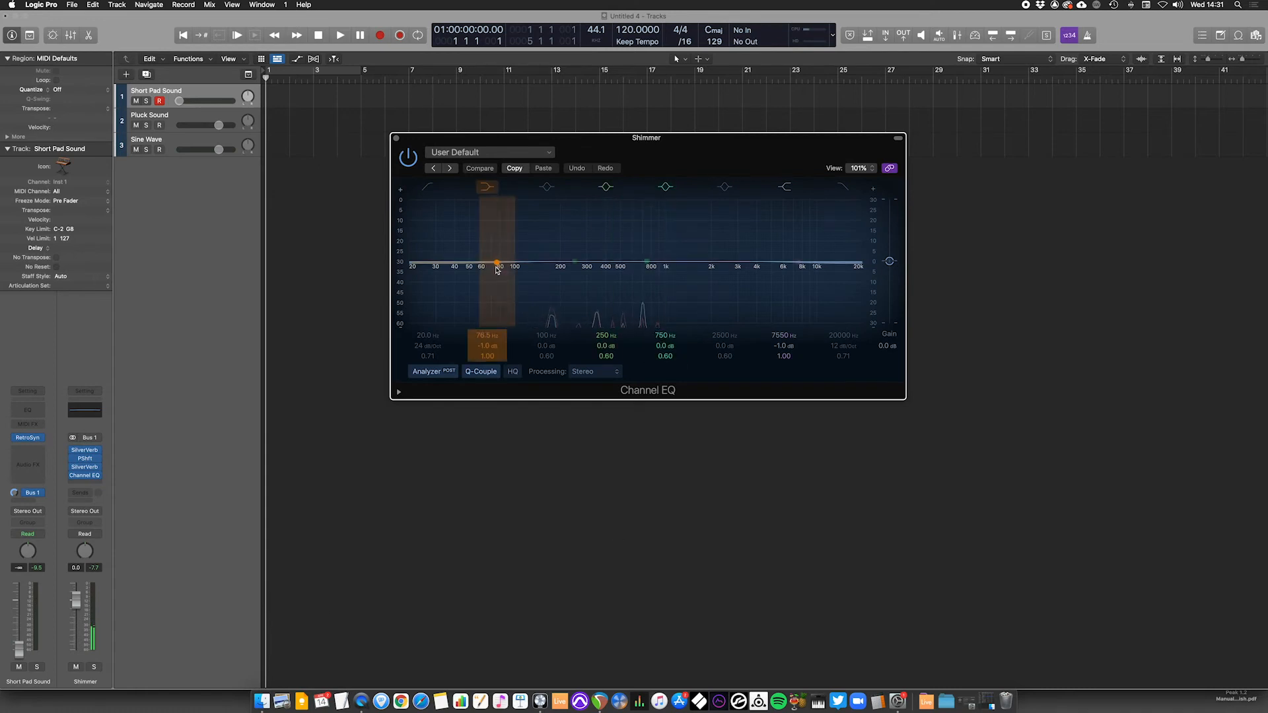
{"action": "left_click_drag", "start_coordinate": [498, 266], "coordinate": [554, 309]}
{"action": "left_click_drag", "start_coordinate": [802, 268], "coordinate": [797, 291]}
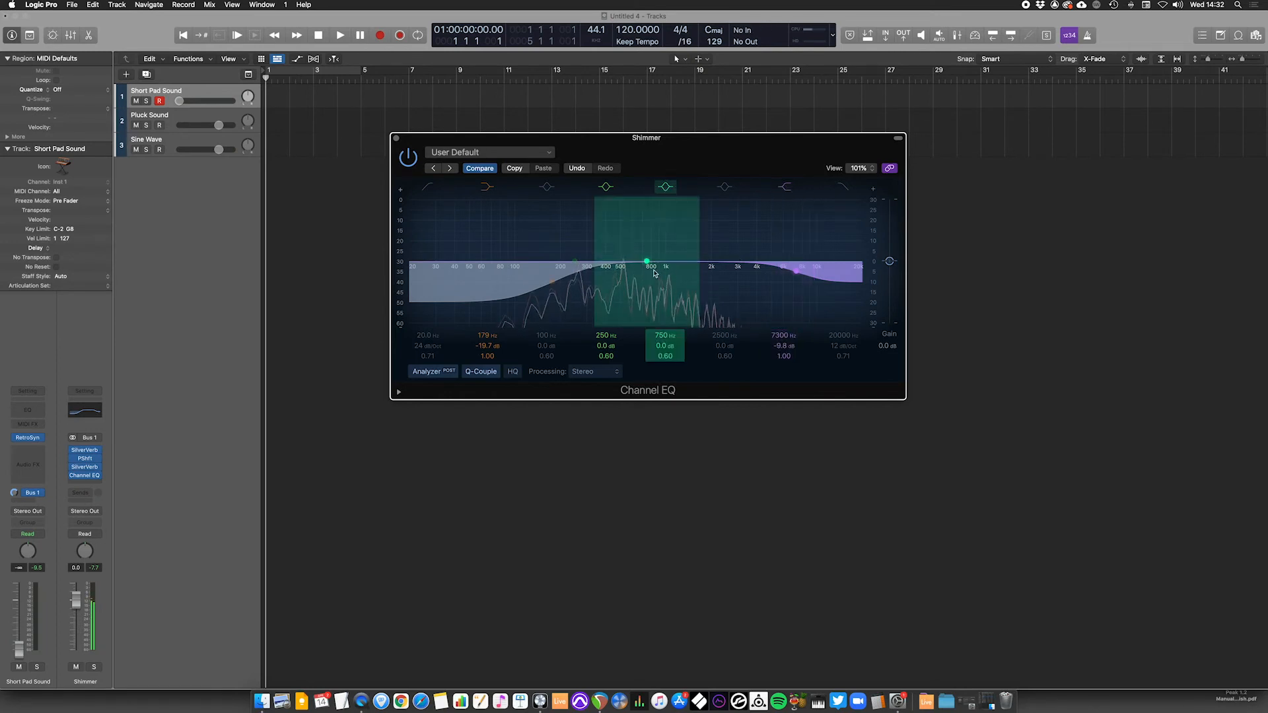
Sweep the Channel EQ's 750 Hz band and leave it as a +4.3 dB boost at 476 Hz.
{"action": "left_click_drag", "start_coordinate": [649, 264], "coordinate": [706, 228]}
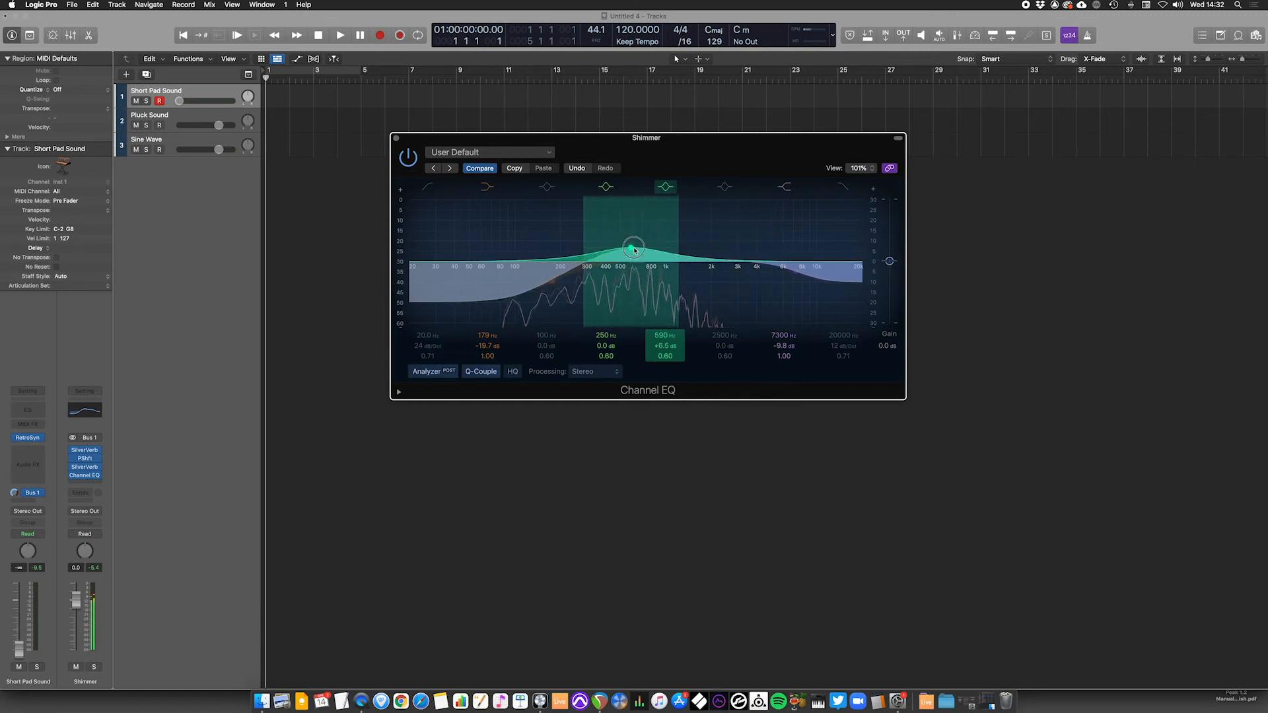
{"action": "left_click_drag", "start_coordinate": [702, 266], "coordinate": [711, 221]}
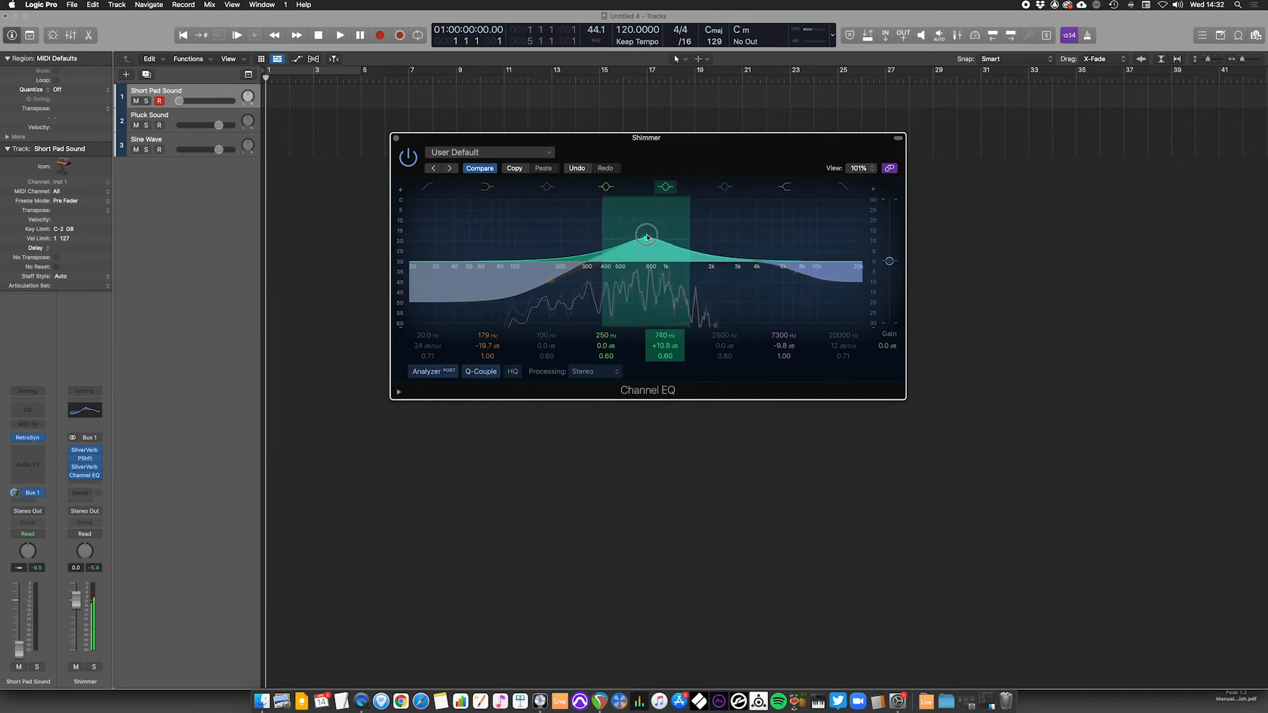
{"action": "left_click_drag", "start_coordinate": [689, 265], "coordinate": [618, 253]}
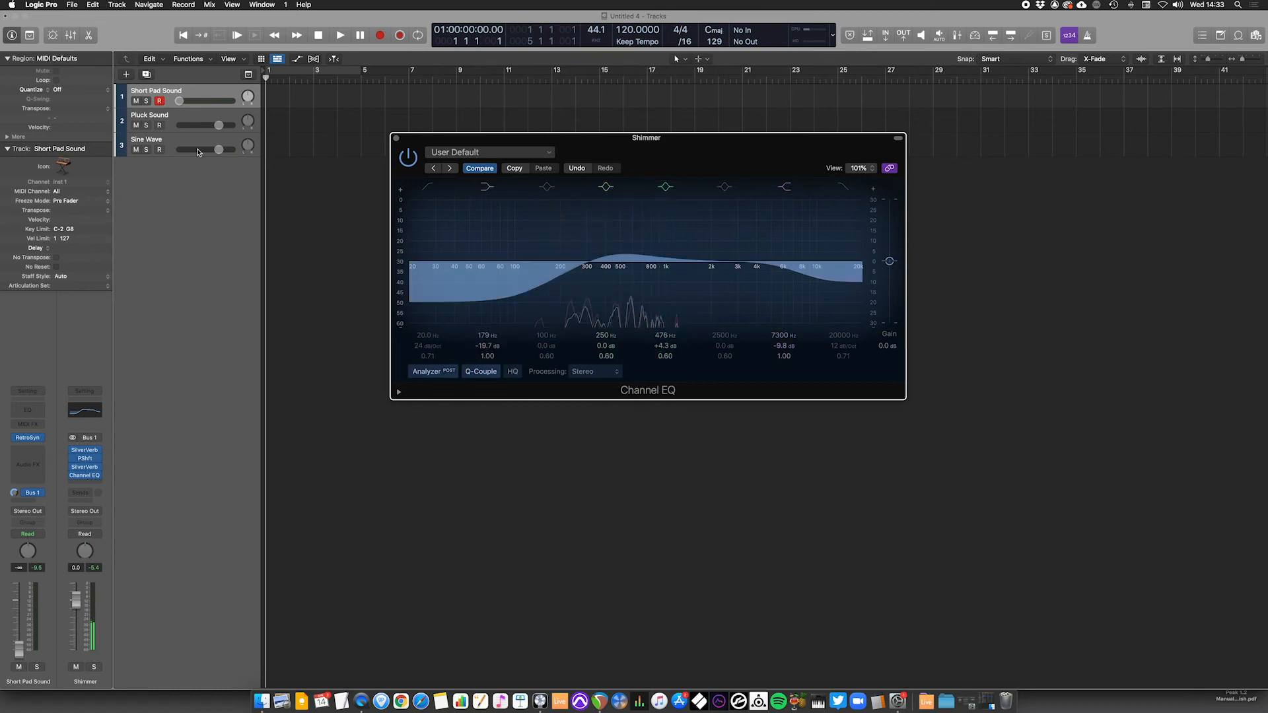
Add a send to Bus 1 (Shimmer) on the Pluck Sound track and raise its send level.
{"action": "left_click", "coordinate": [181, 116]}
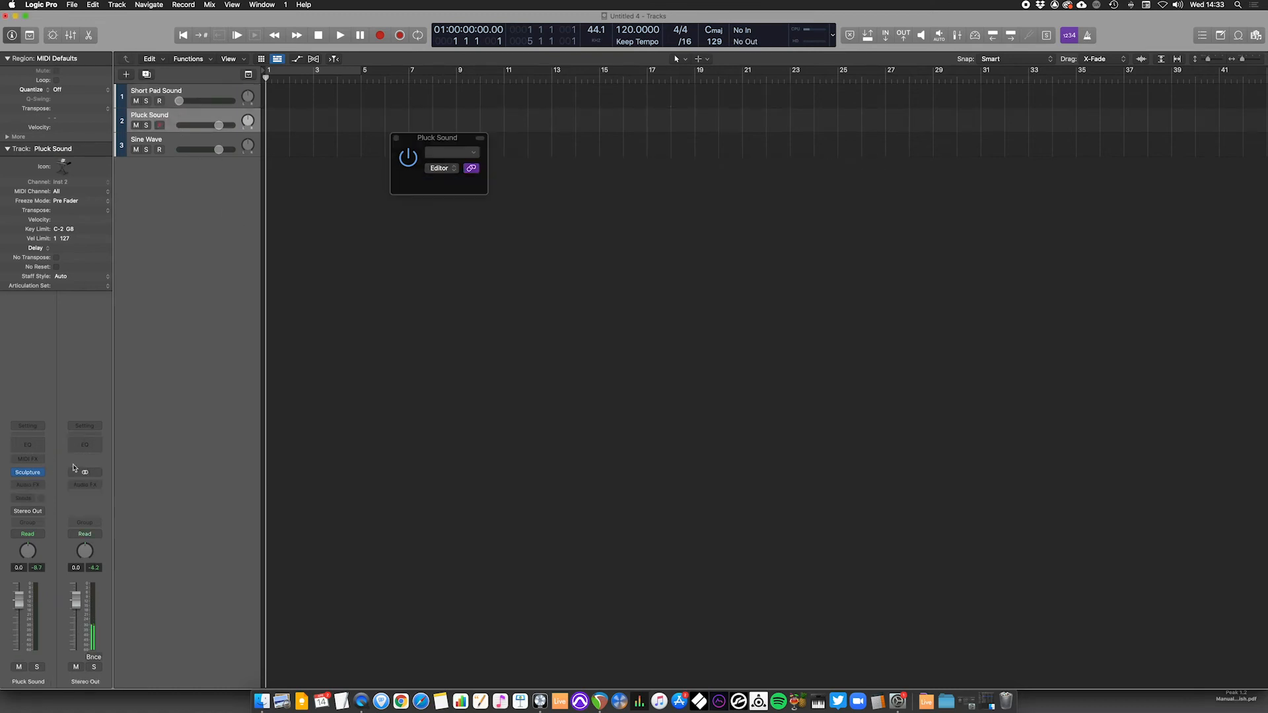
{"action": "left_click", "coordinate": [29, 498]}
{"action": "left_click", "coordinate": [405, 415]}
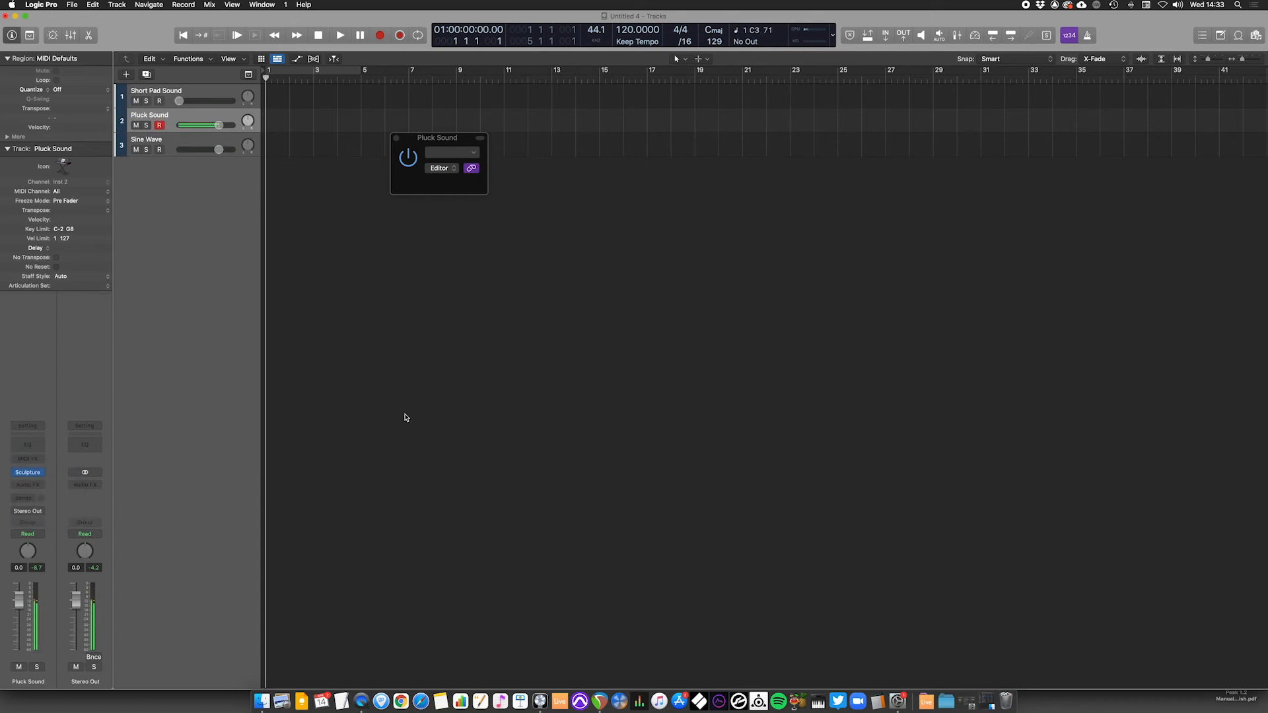
{"action": "left_click", "coordinate": [28, 498]}
{"action": "mouse_move", "coordinate": [50, 512]}
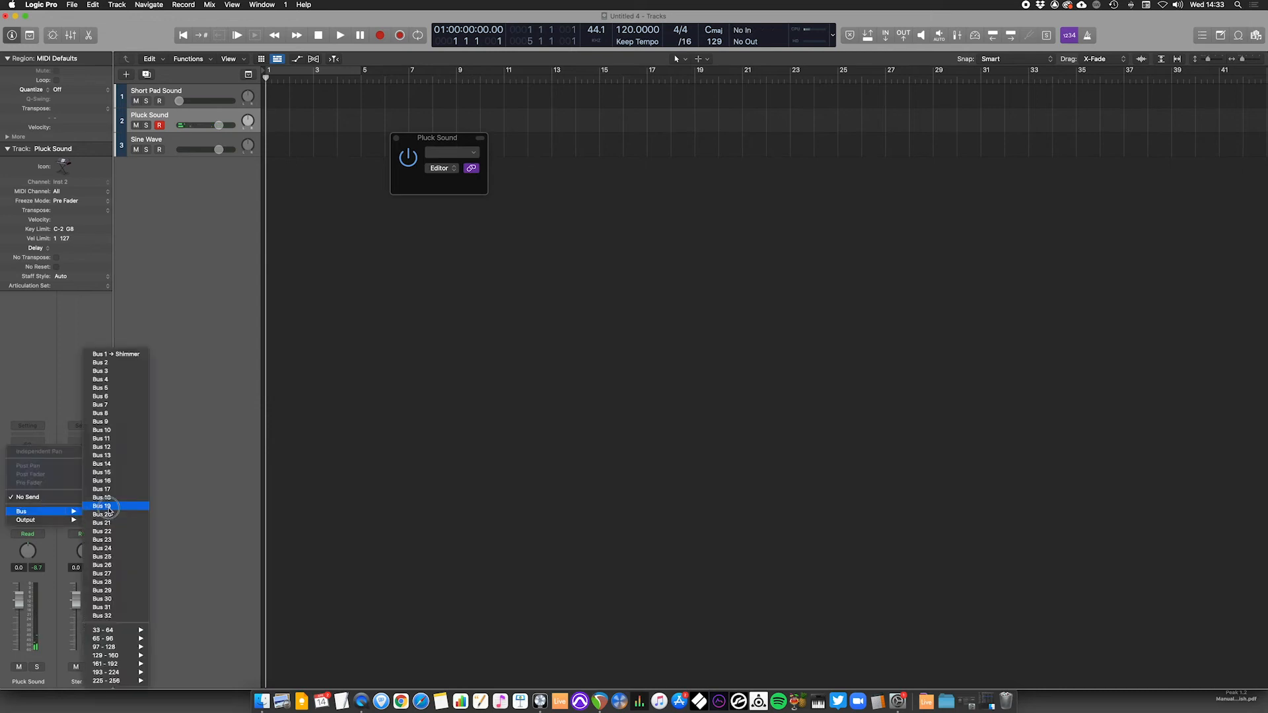
{"action": "left_click", "coordinate": [124, 355]}
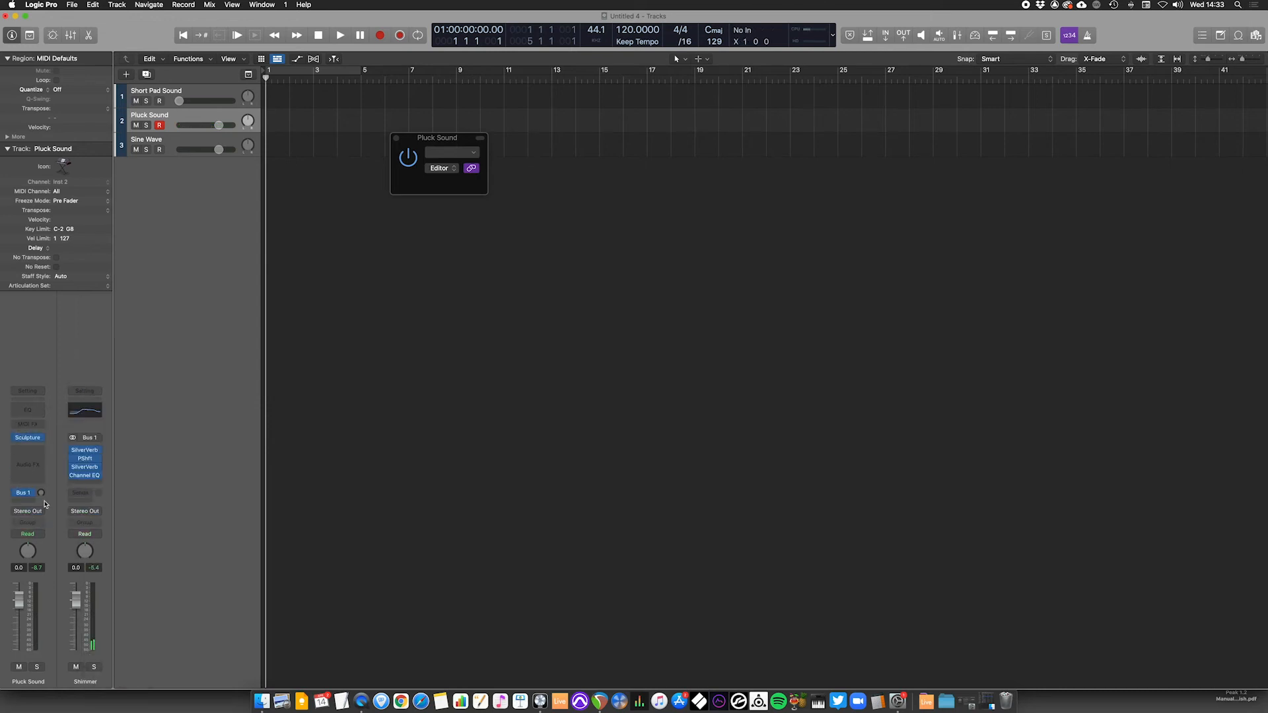
{"action": "left_click_drag", "start_coordinate": [41, 441], "coordinate": [42, 440]}
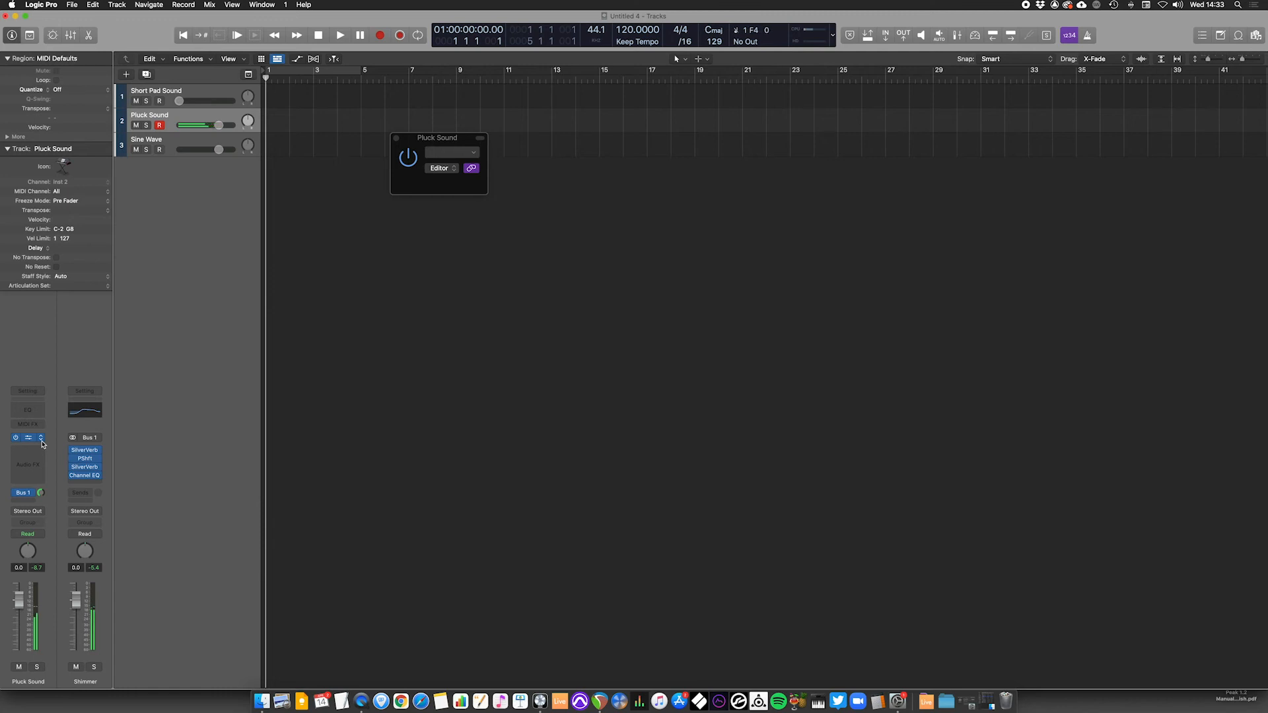
Set the Pluck Sound's Bus 1 send to Pre Fader and pull the track's volume fader fully down.
{"action": "left_click", "coordinate": [33, 494]}
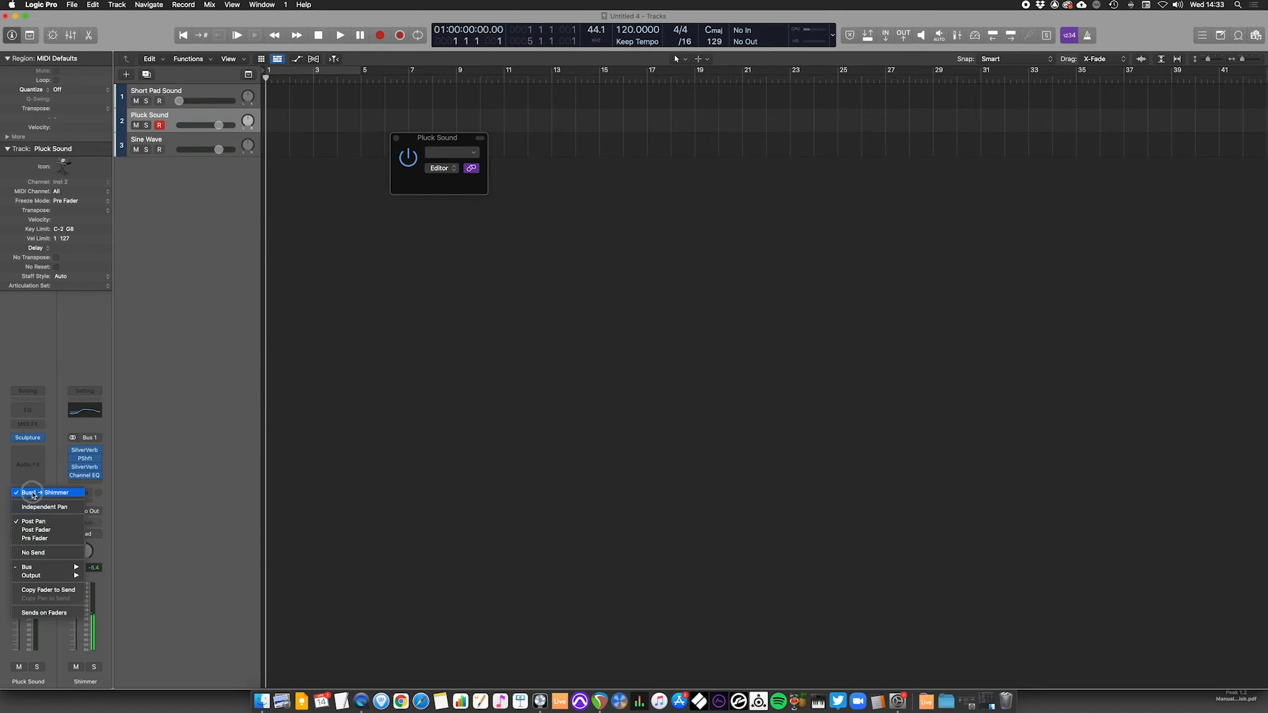
{"action": "left_click", "coordinate": [43, 539]}
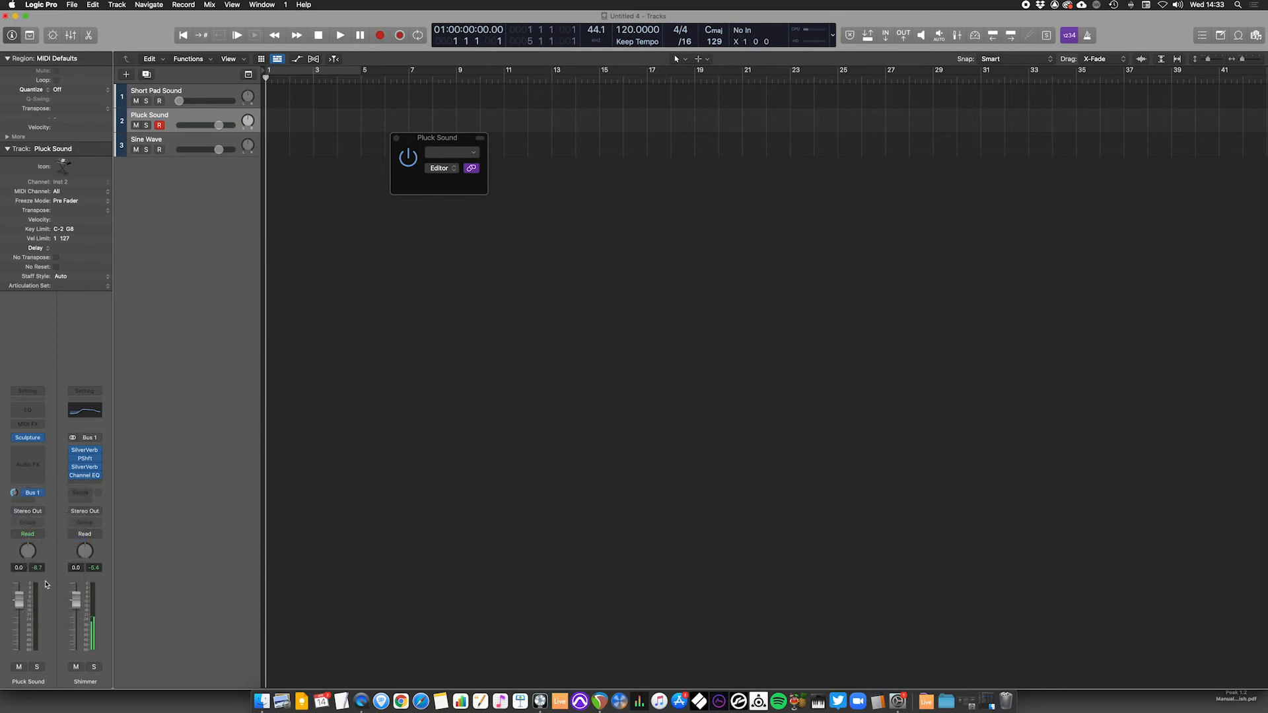
{"action": "left_click_drag", "start_coordinate": [23, 613], "coordinate": [30, 694]}
Add a send to Bus 1 (Shimmer) on the Sine Wave track and raise its send level.
{"action": "left_click", "coordinate": [208, 144]}
{"action": "mouse_move", "coordinate": [41, 477]}
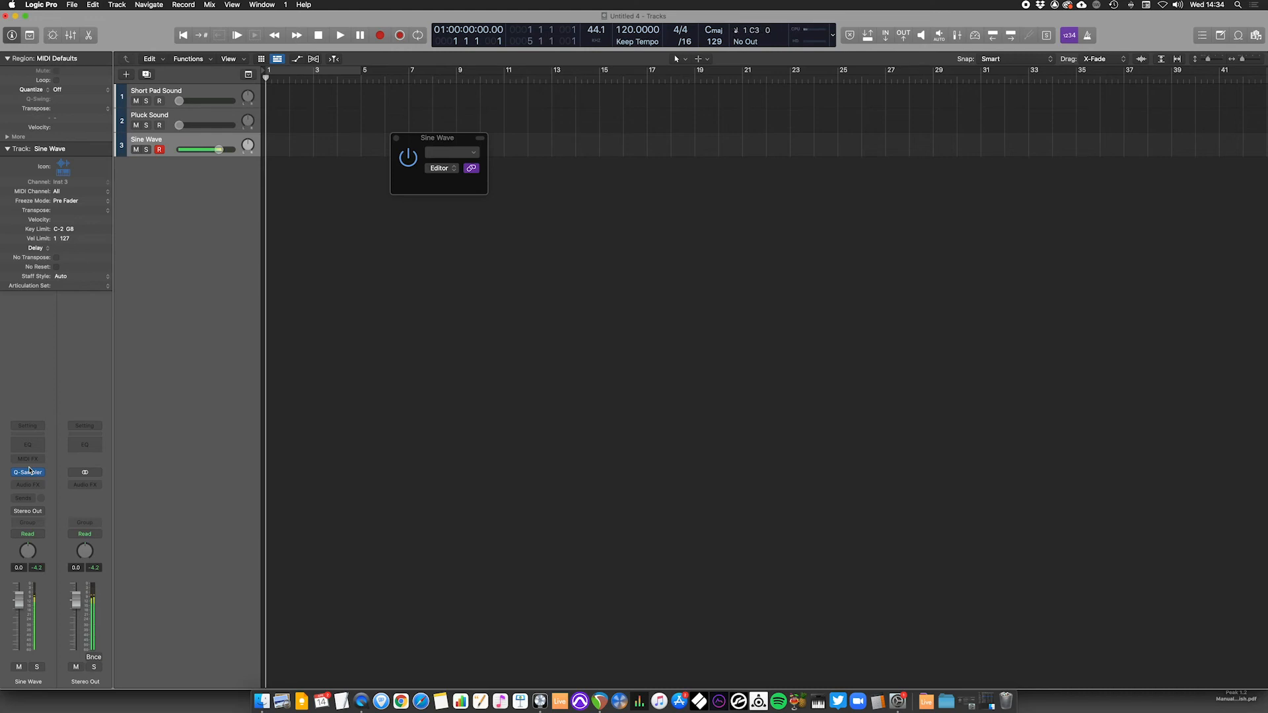
{"action": "left_click", "coordinate": [26, 497]}
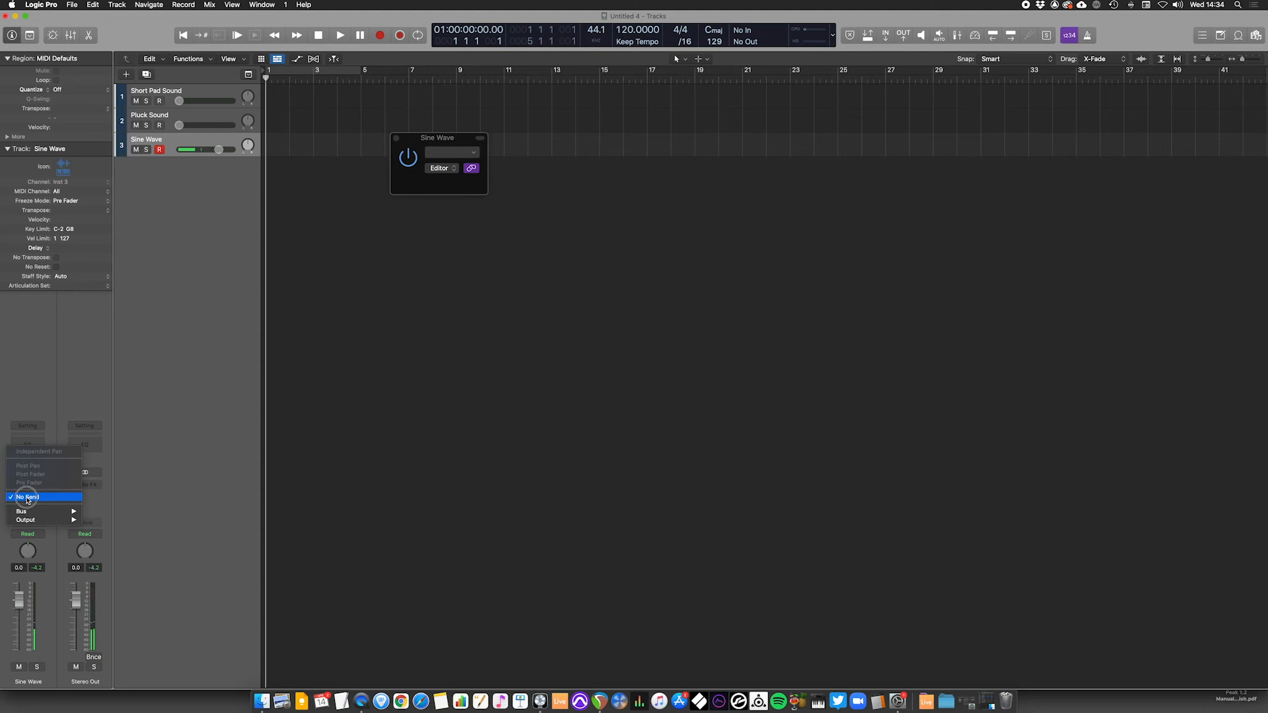
{"action": "mouse_move", "coordinate": [38, 511]}
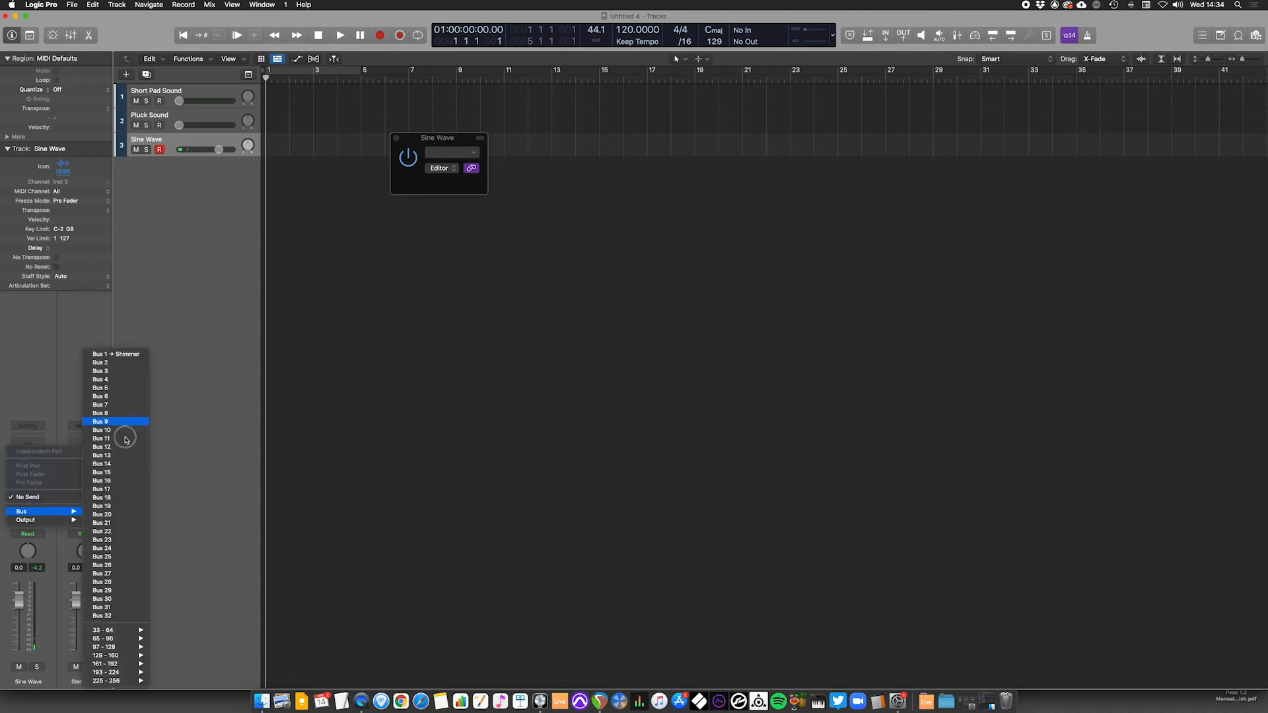
{"action": "left_click", "coordinate": [127, 355]}
{"action": "left_click_drag", "start_coordinate": [40, 493], "coordinate": [39, 453]}
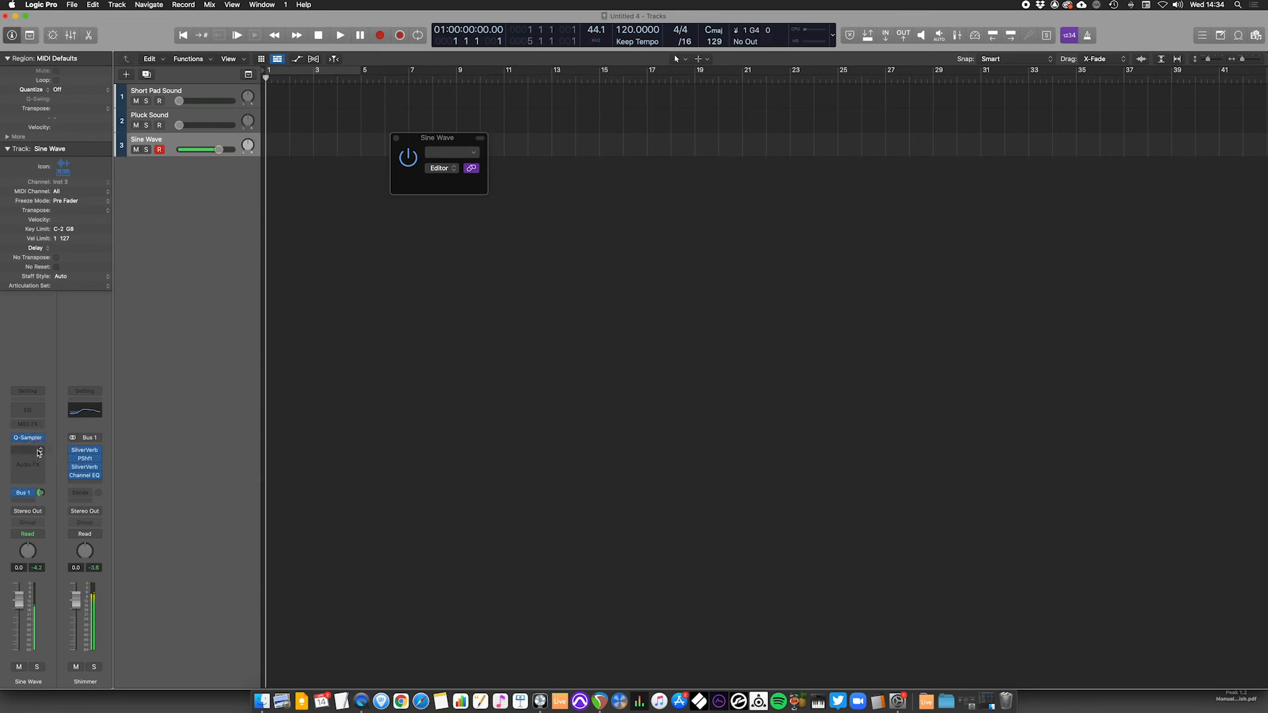
Set the Sine Wave's Bus 1 send to Pre Fader and pull the track's volume fader fully down.
{"action": "left_click", "coordinate": [26, 493]}
{"action": "left_click", "coordinate": [55, 540]}
{"action": "left_click_drag", "start_coordinate": [19, 602], "coordinate": [40, 697]}
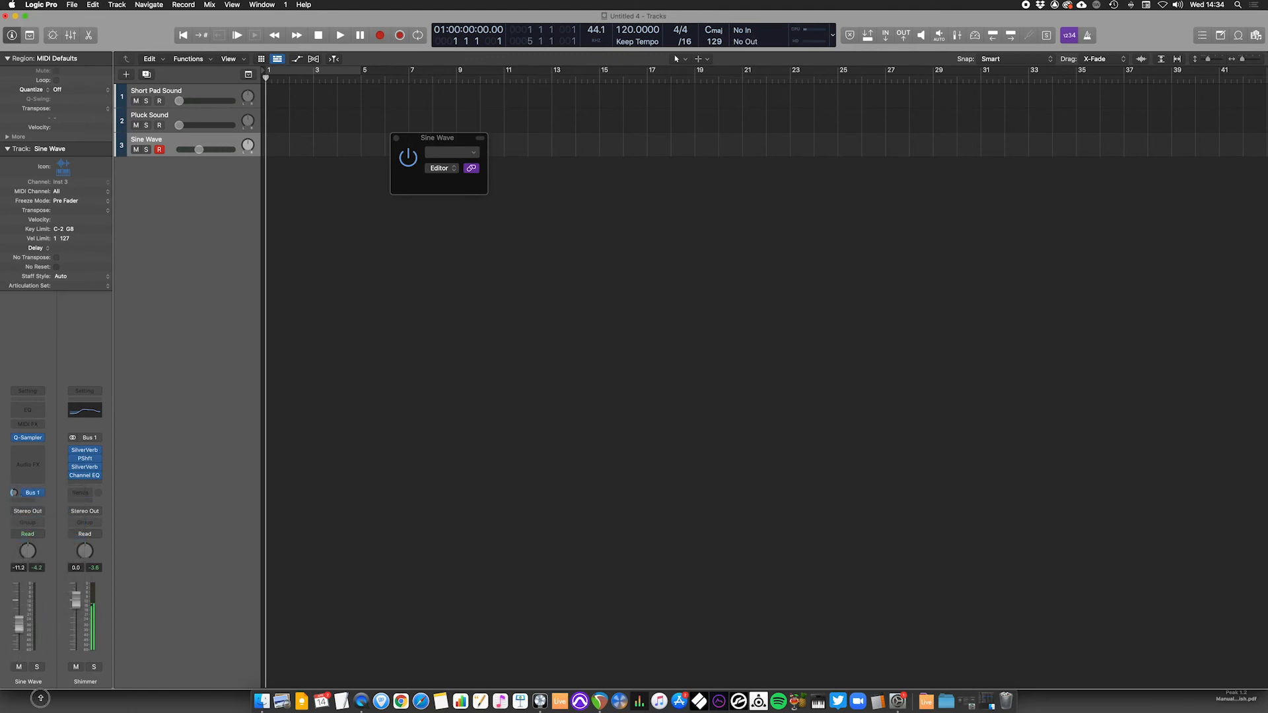
{"action": "left_click_drag", "start_coordinate": [18, 626], "coordinate": [25, 673]}
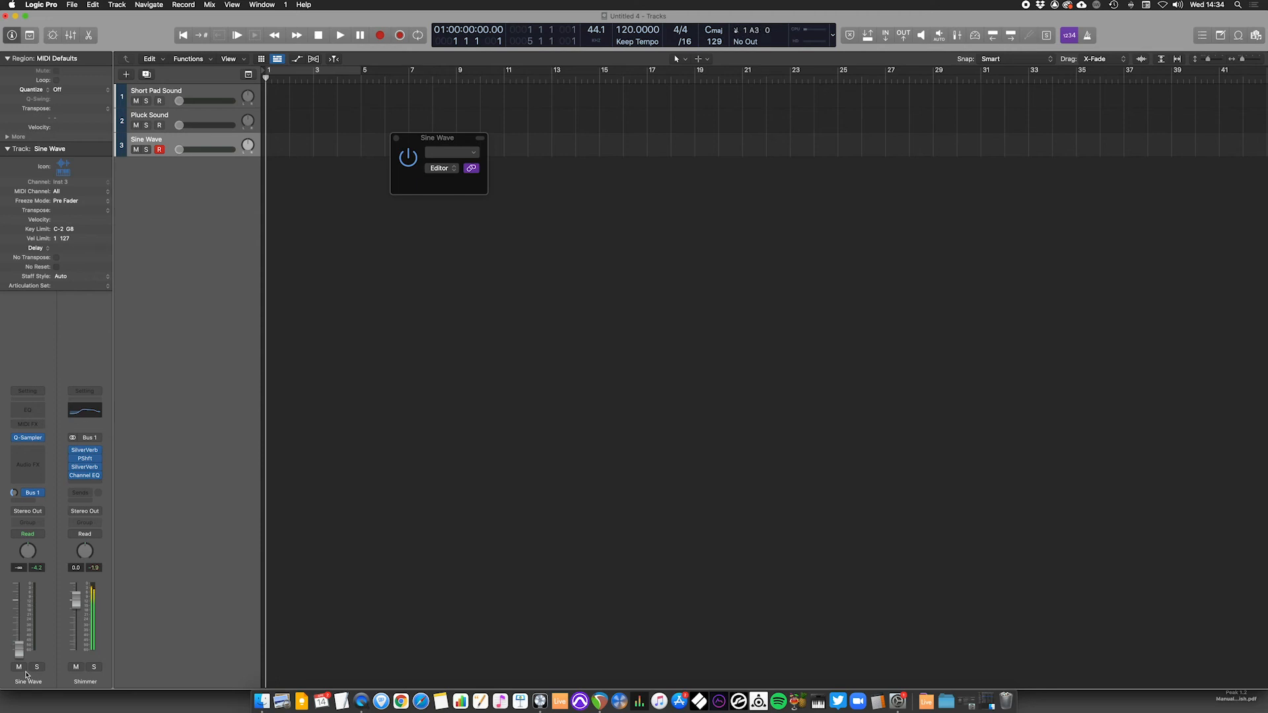
Change the Shimmer Channel EQ's 476 Hz boost to a 7.4 dB cut at 630 Hz, and bypass the second SilverVerb.
{"action": "left_click", "coordinate": [86, 471]}
{"action": "left_click", "coordinate": [438, 381]}
{"action": "left_click", "coordinate": [85, 475]}
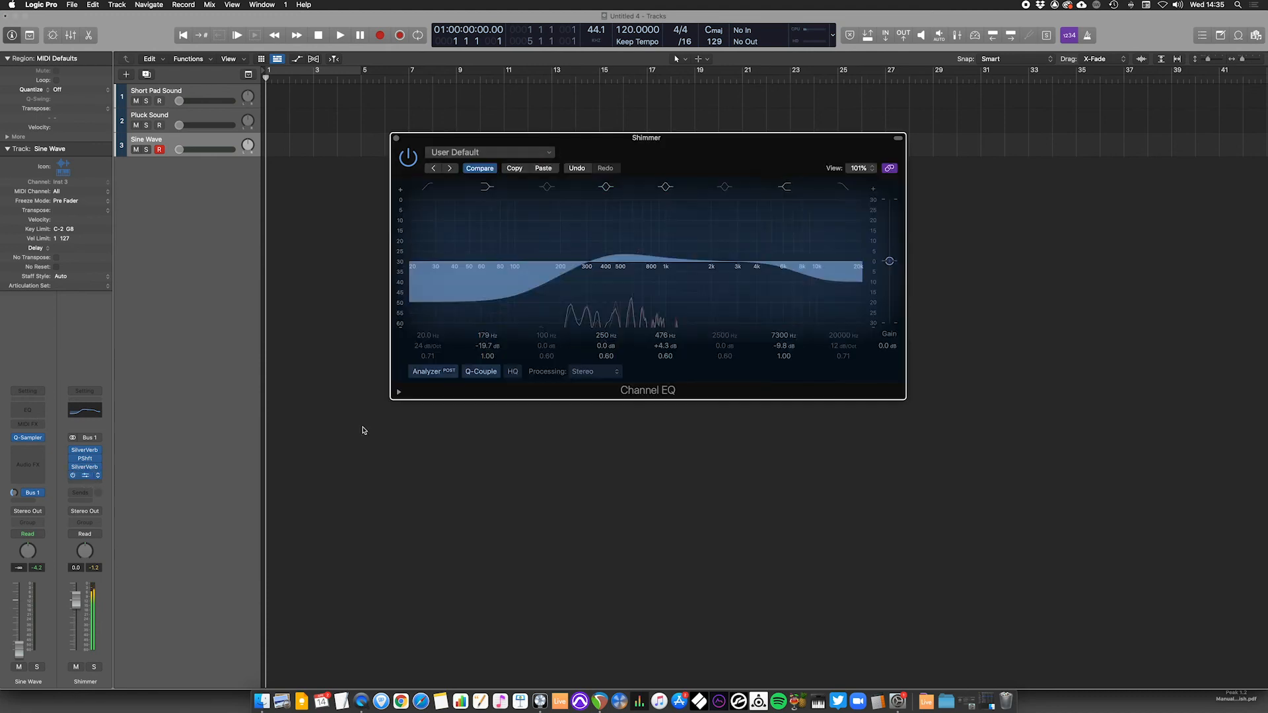
{"action": "left_click_drag", "start_coordinate": [611, 254], "coordinate": [629, 284]}
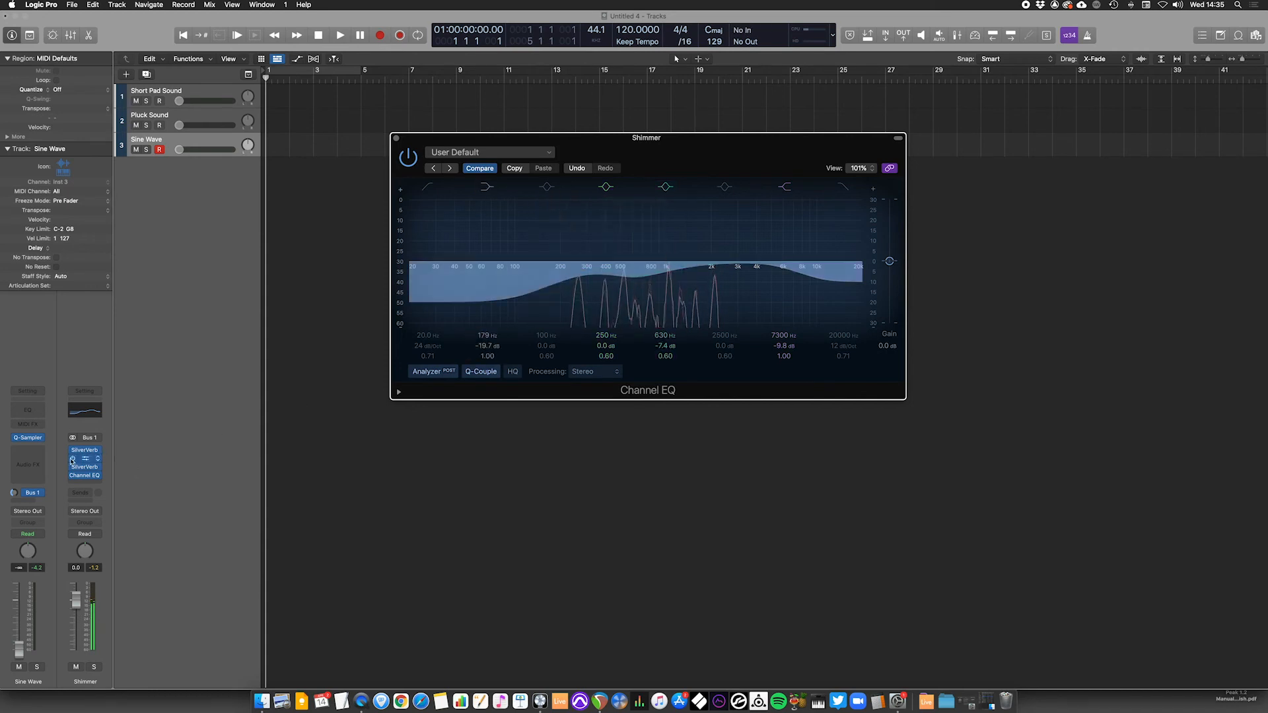
{"action": "mouse_move", "coordinate": [73, 469]}
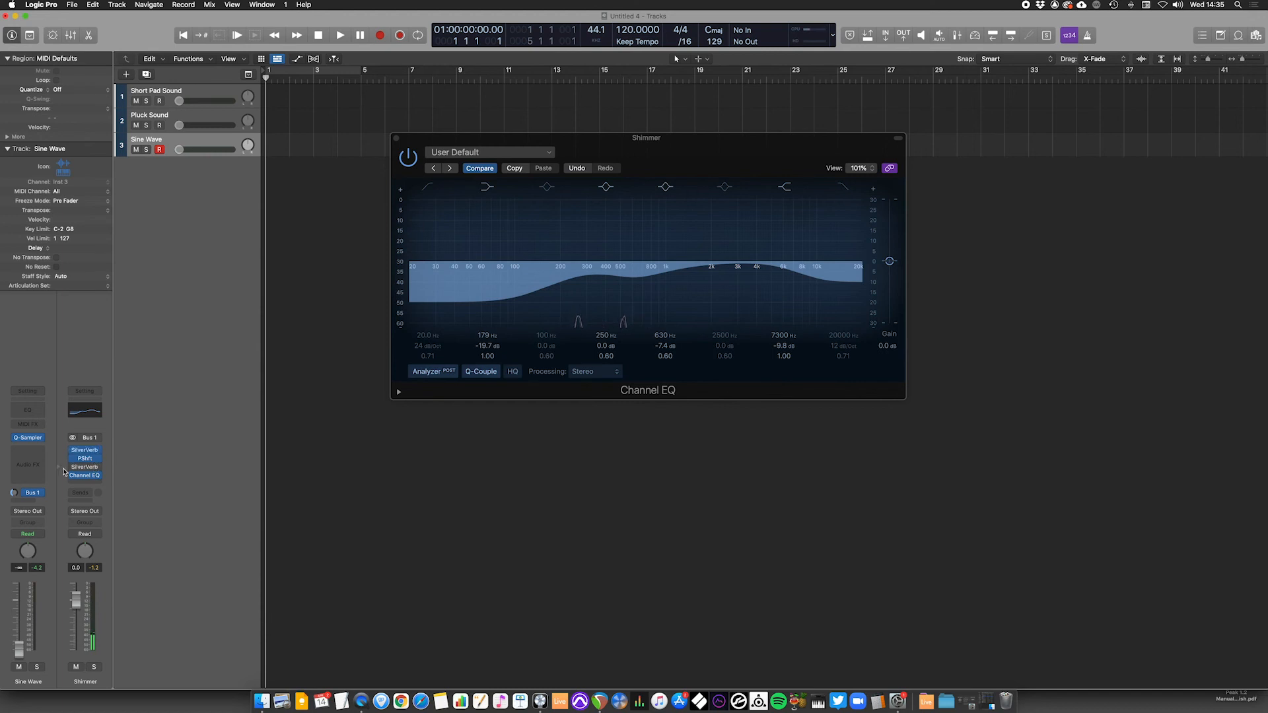
Add a second send from the Sine Wave track to Bus 2 and name the new aux Shimmer low.
{"action": "left_click", "coordinate": [26, 500]}
{"action": "mouse_move", "coordinate": [29, 514]}
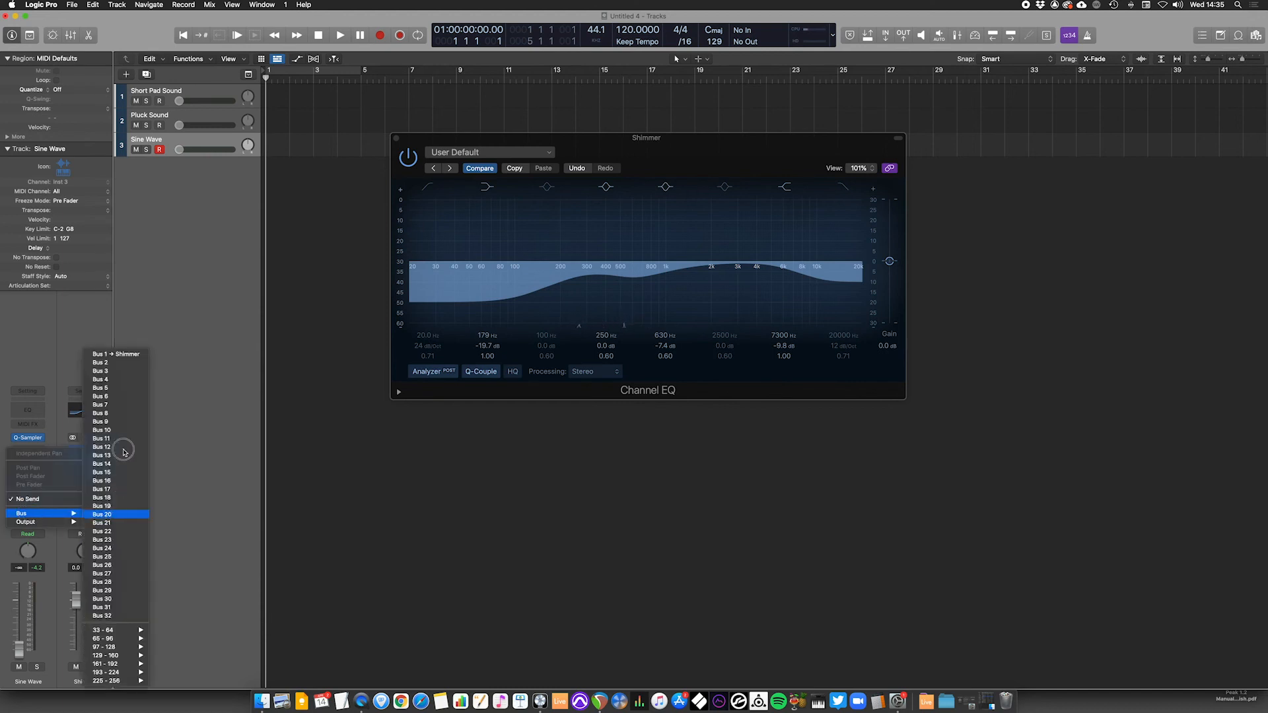
{"action": "left_click", "coordinate": [105, 352]}
{"action": "double_click", "coordinate": [85, 681]}
{"action": "type", "text": "Shimmer low"}
{"action": "key", "text": "Return"}
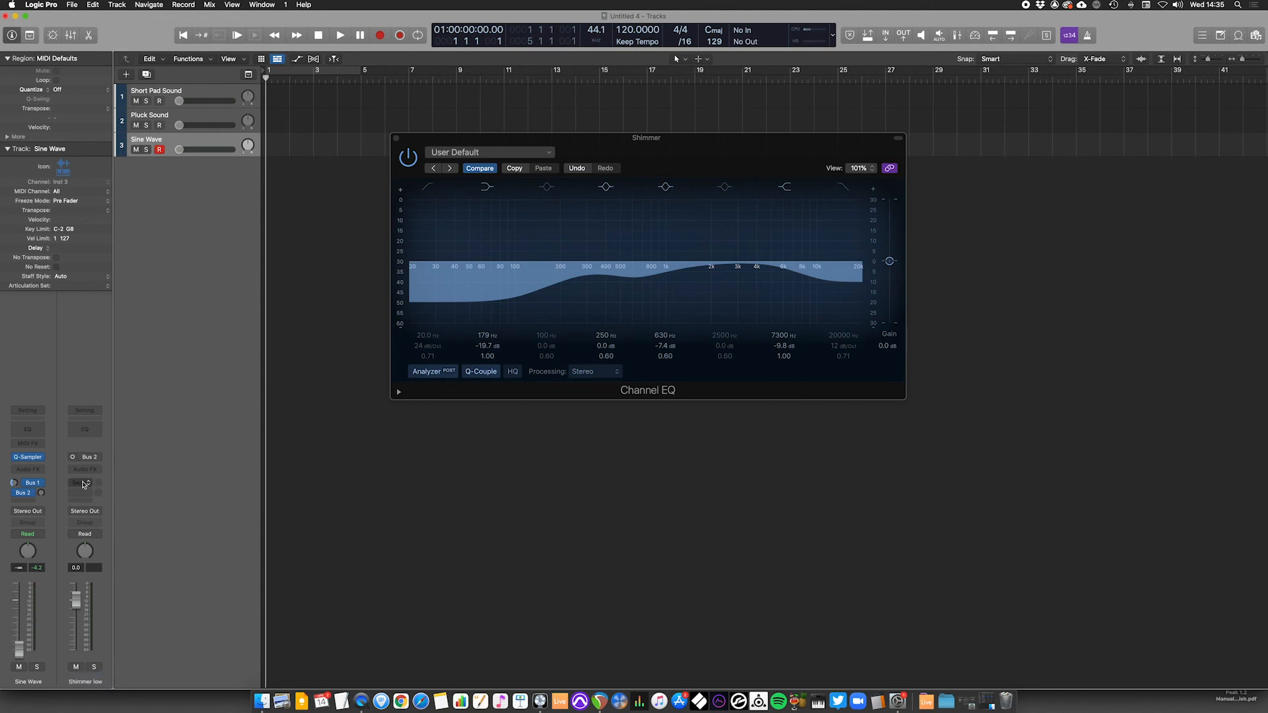
Set the Sine Wave's Bus 2 send to Pre Fader and raise its send level.
{"action": "left_click", "coordinate": [25, 493]}
{"action": "left_click", "coordinate": [39, 529]}
{"action": "left_click_drag", "start_coordinate": [14, 493], "coordinate": [20, 452]}
In the Mixer, copy Shimmer's first SilverVerb, Pitch Shifter and Channel EQ to Shimmer low, and set the copied Pitch Shifter to -12 semitones.
{"action": "key", "text": "x"}
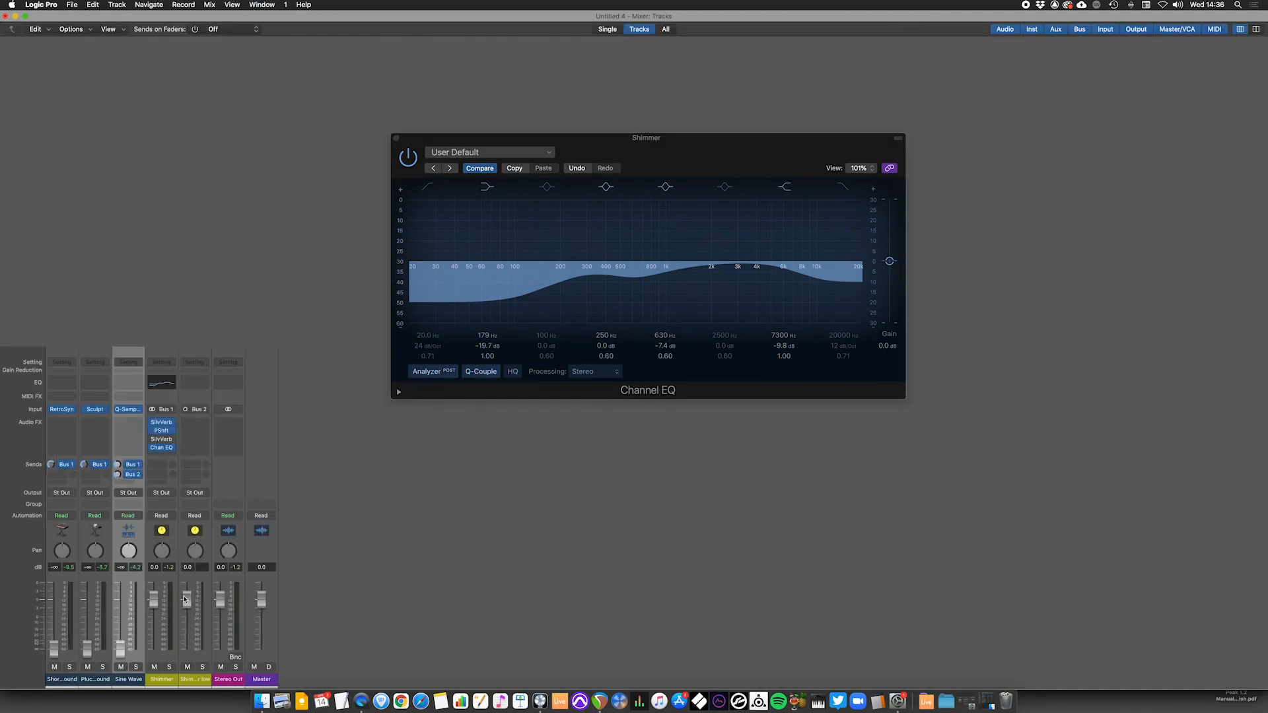
{"action": "left_click_drag", "start_coordinate": [161, 418], "coordinate": [196, 447]}
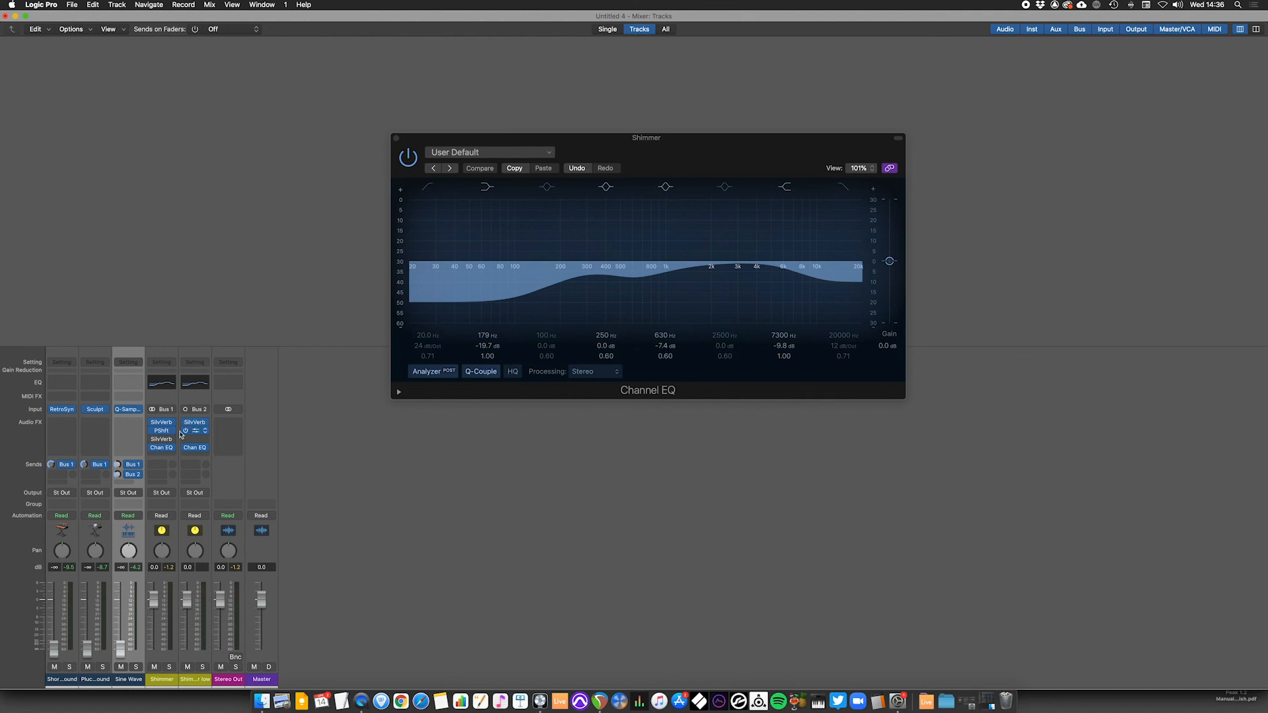
{"action": "left_click", "coordinate": [196, 431]}
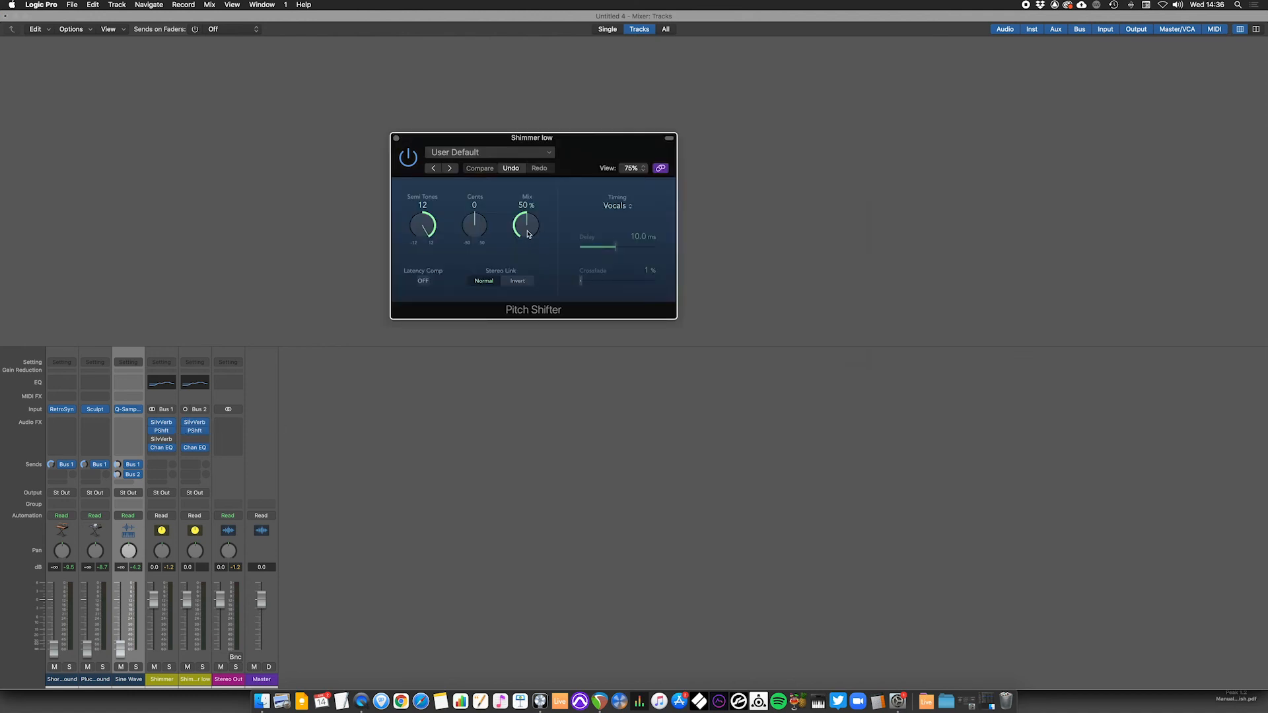
{"action": "left_click_drag", "start_coordinate": [424, 220], "coordinate": [426, 392]}
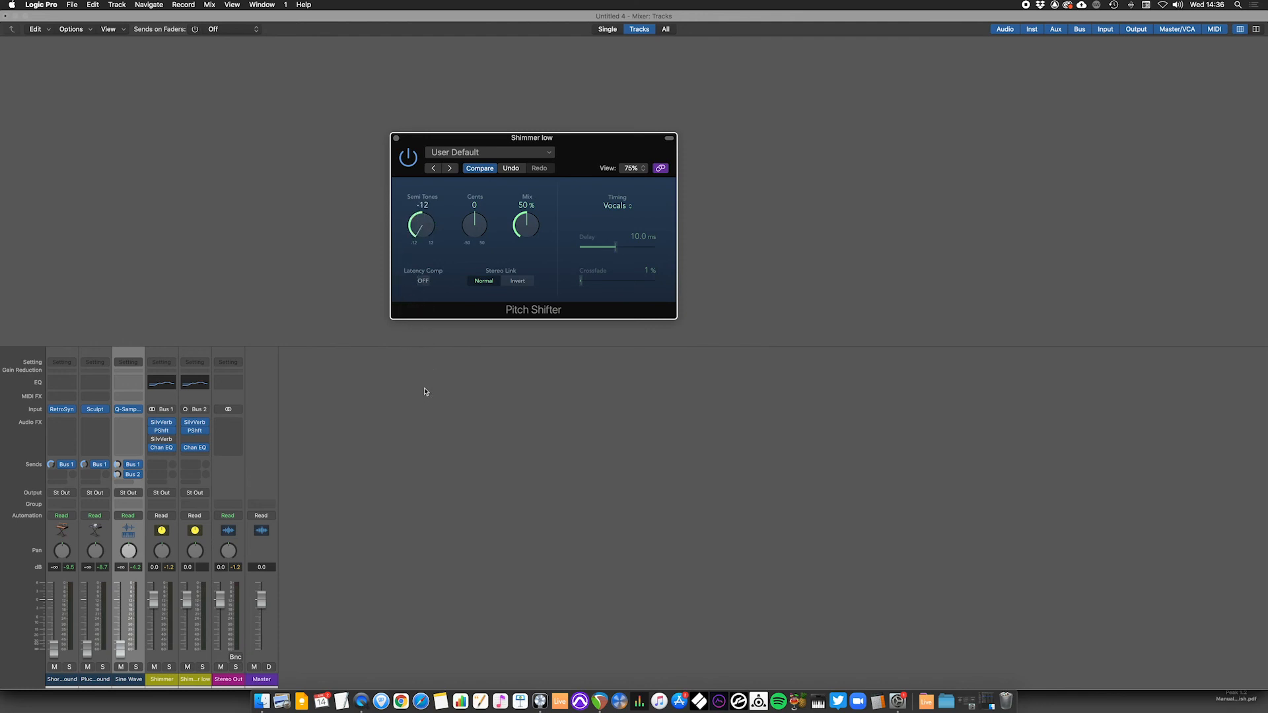
Reshape Shimmer's Channel EQ: low shelf -17.2 dB at 90 Hz, mid band -5.6 dB at 1250 Hz, high shelf -17.1 dB at 2800 Hz.
{"action": "left_click", "coordinate": [163, 449]}
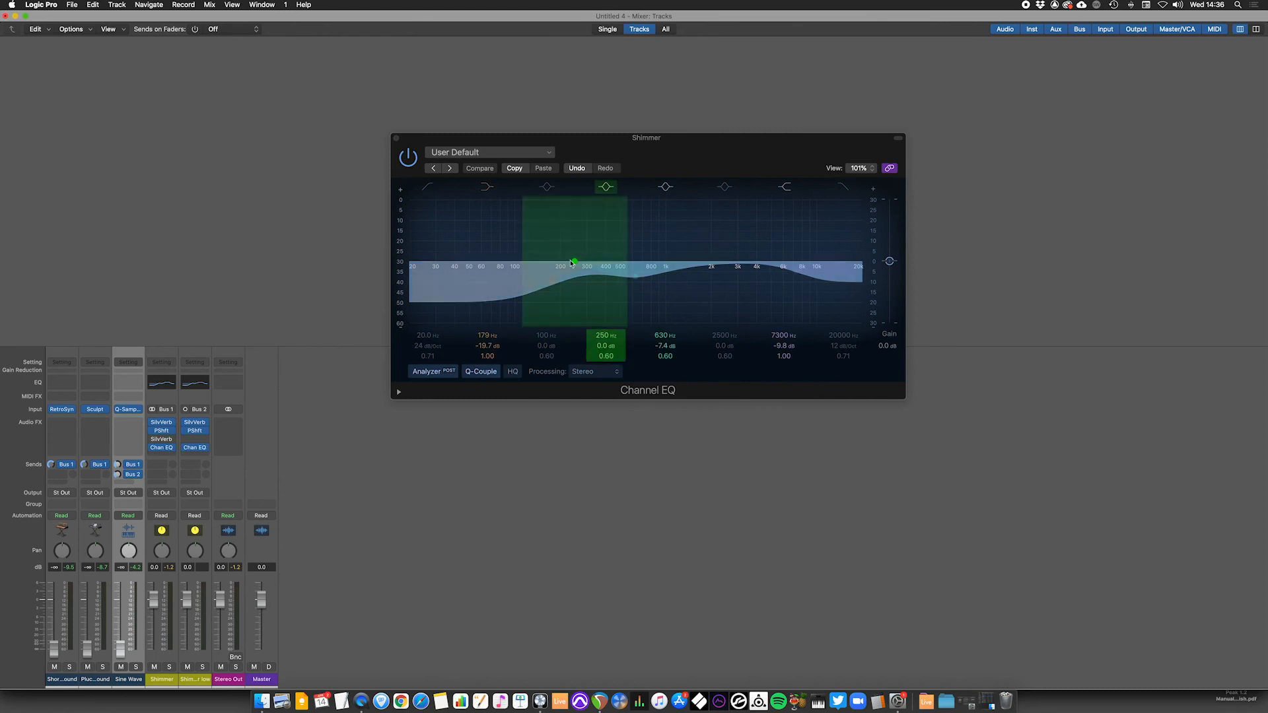
{"action": "left_click_drag", "start_coordinate": [635, 277], "coordinate": [680, 272]}
{"action": "left_click_drag", "start_coordinate": [553, 283], "coordinate": [506, 279]}
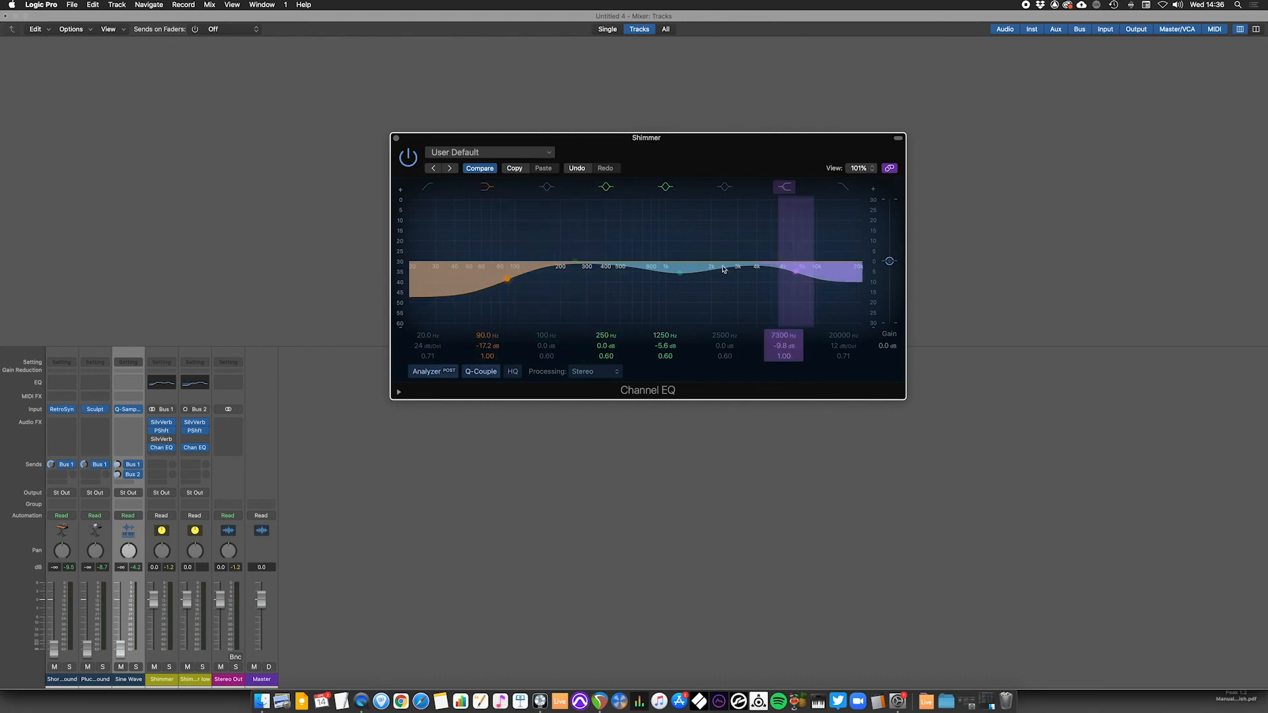
{"action": "left_click_drag", "start_coordinate": [798, 274], "coordinate": [733, 291]}
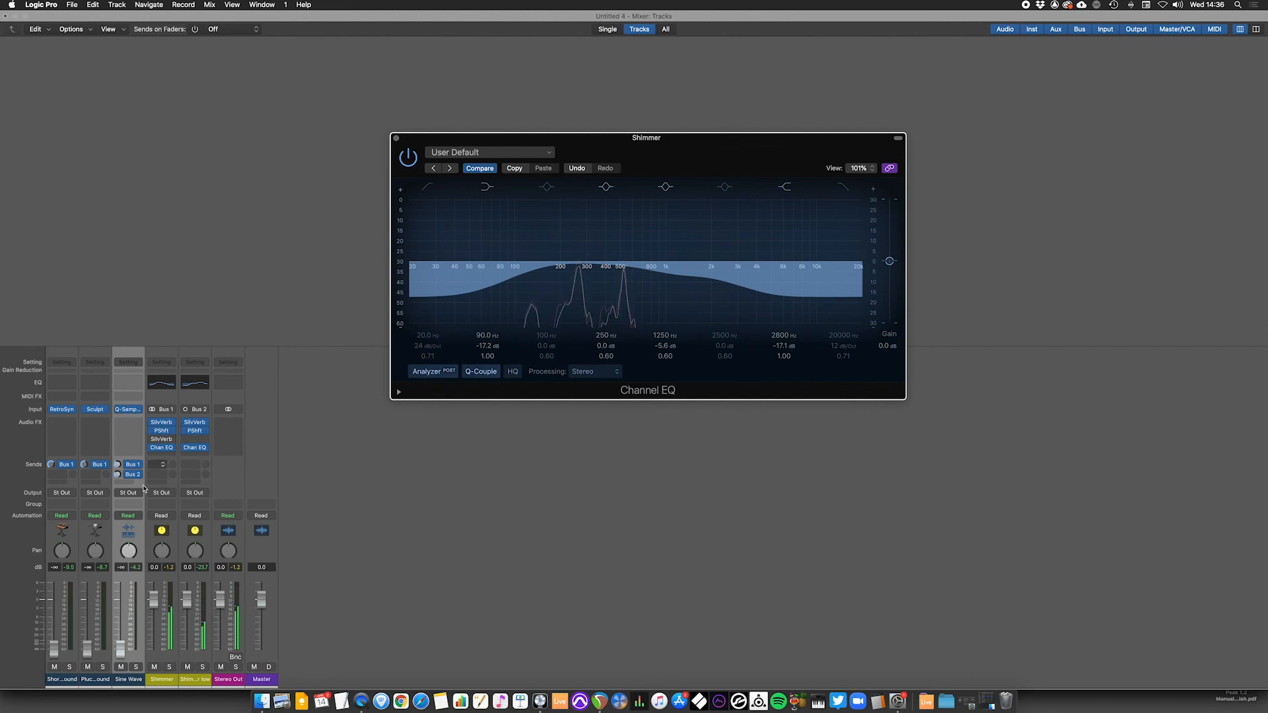
Add a Bus 2 (Shimmer low) send to the Short Pad Sound track, raise its level and set it to Pre Fader.
{"action": "left_click", "coordinate": [60, 474]}
{"action": "mouse_move", "coordinate": [68, 490]}
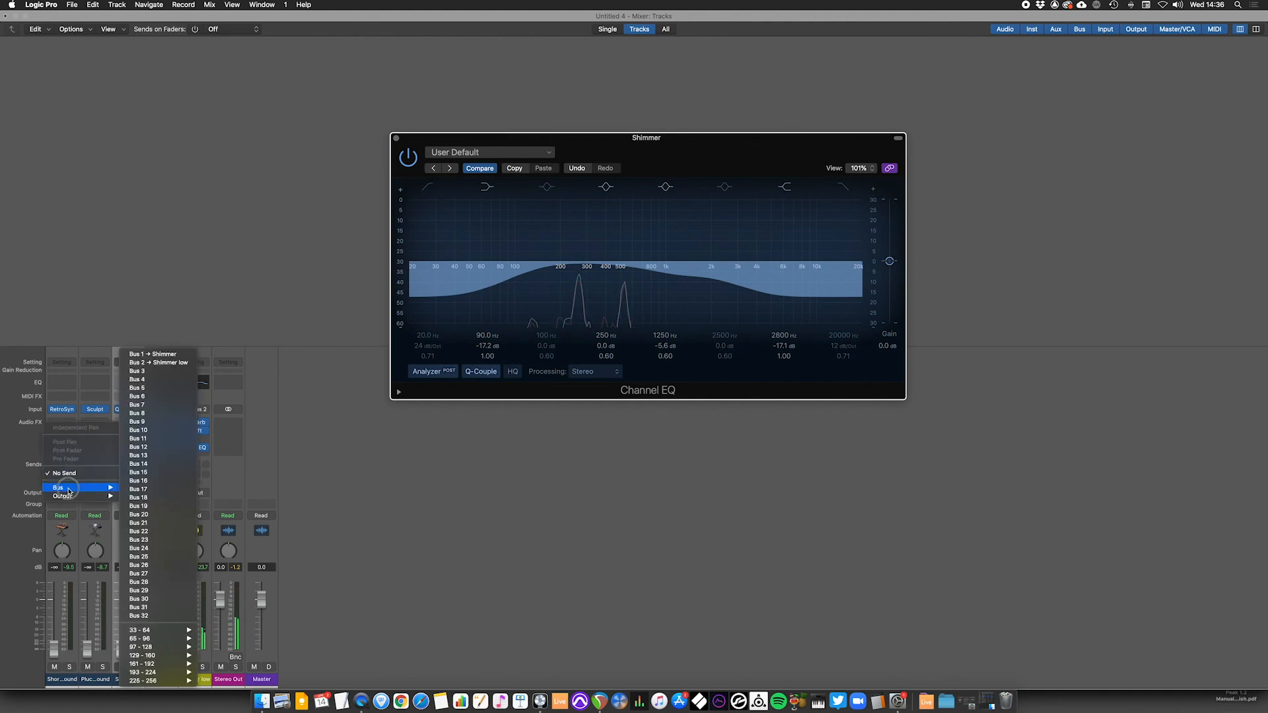
{"action": "left_click", "coordinate": [158, 363]}
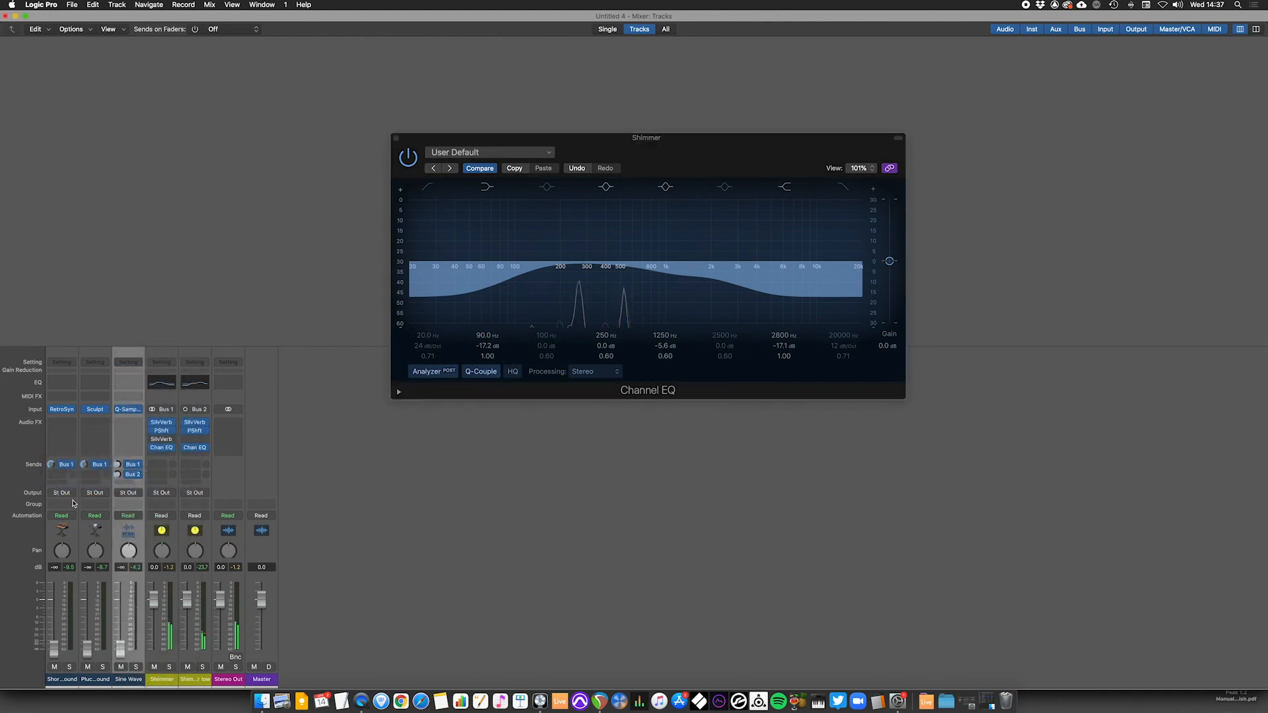
{"action": "left_click_drag", "start_coordinate": [72, 477], "coordinate": [70, 470]}
{"action": "left_click", "coordinate": [65, 475]}
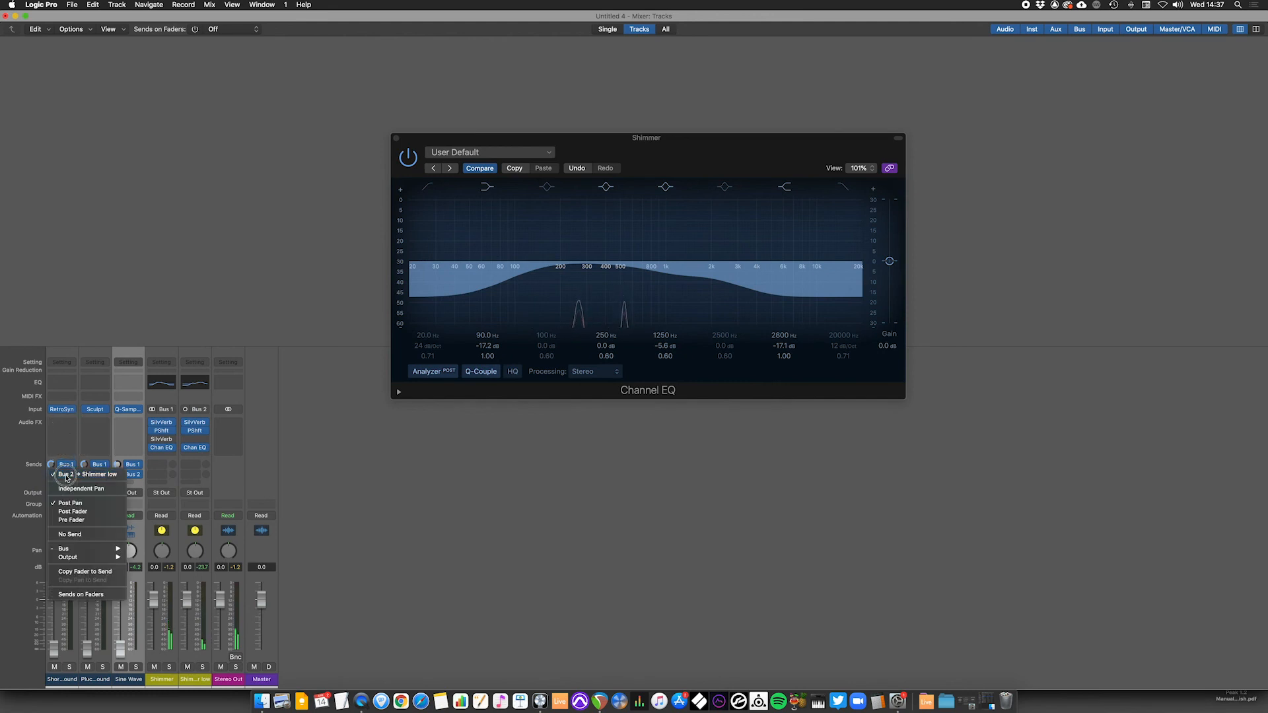
{"action": "left_click", "coordinate": [74, 522]}
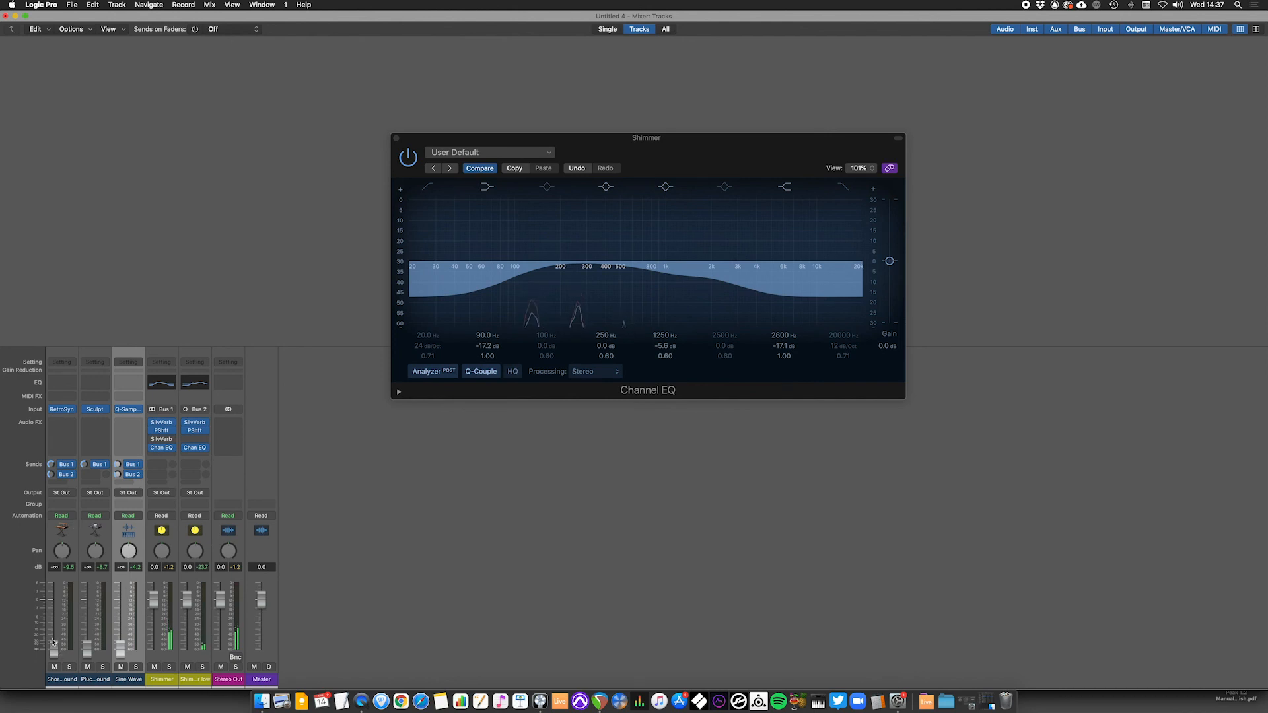
{"action": "mouse_move", "coordinate": [56, 653]}
{"action": "left_mouse_down"}
{"action": "mouse_move", "coordinate": [51, 575]}
{"action": "mouse_move", "coordinate": [53, 651]}
{"action": "left_mouse_up"}
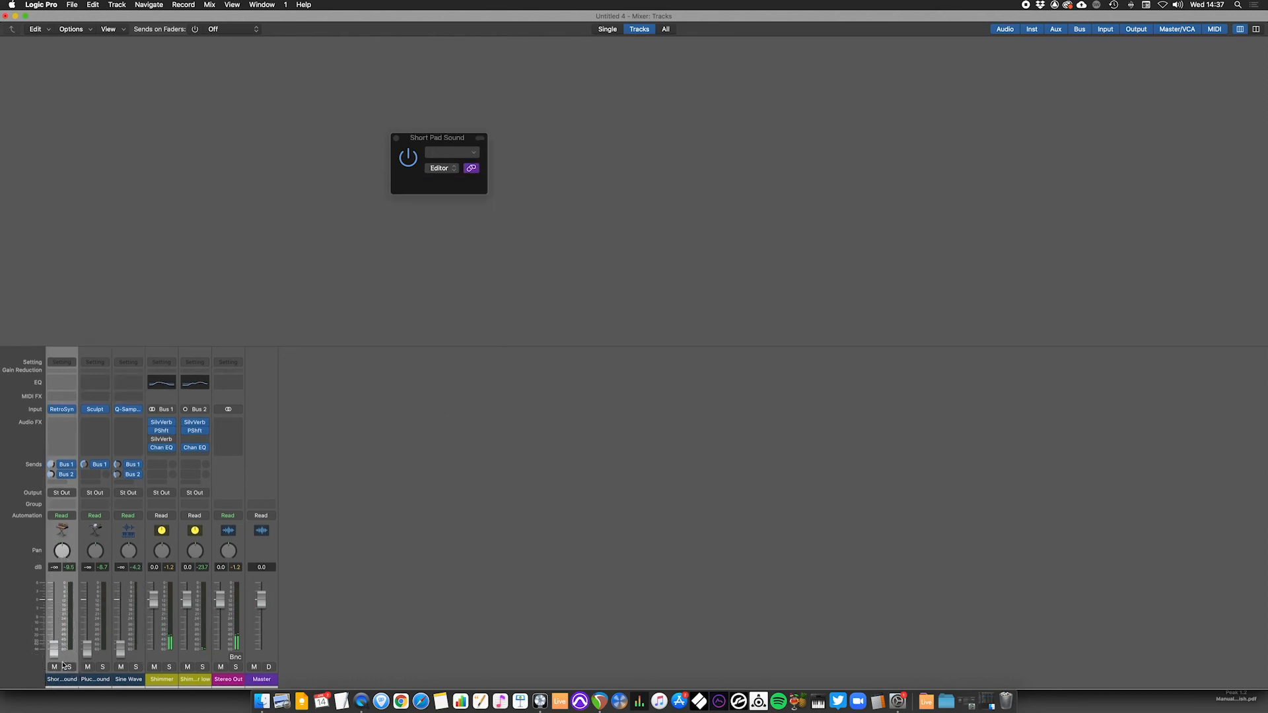
In Shimmer low's Channel EQ, move the low shelf to a lower frequency and reduce its cut.
{"action": "mouse_move", "coordinate": [193, 433]}
{"action": "left_click", "coordinate": [197, 450]}
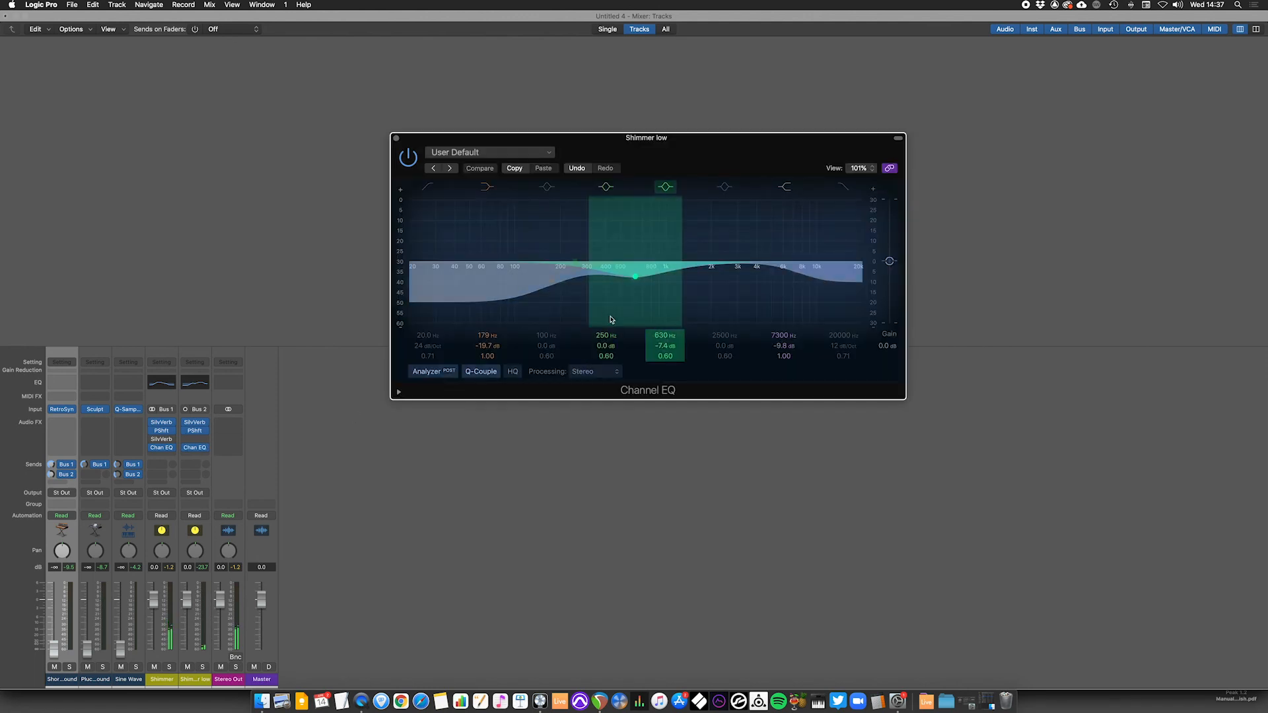
{"action": "left_click_drag", "start_coordinate": [551, 282], "coordinate": [511, 256]}
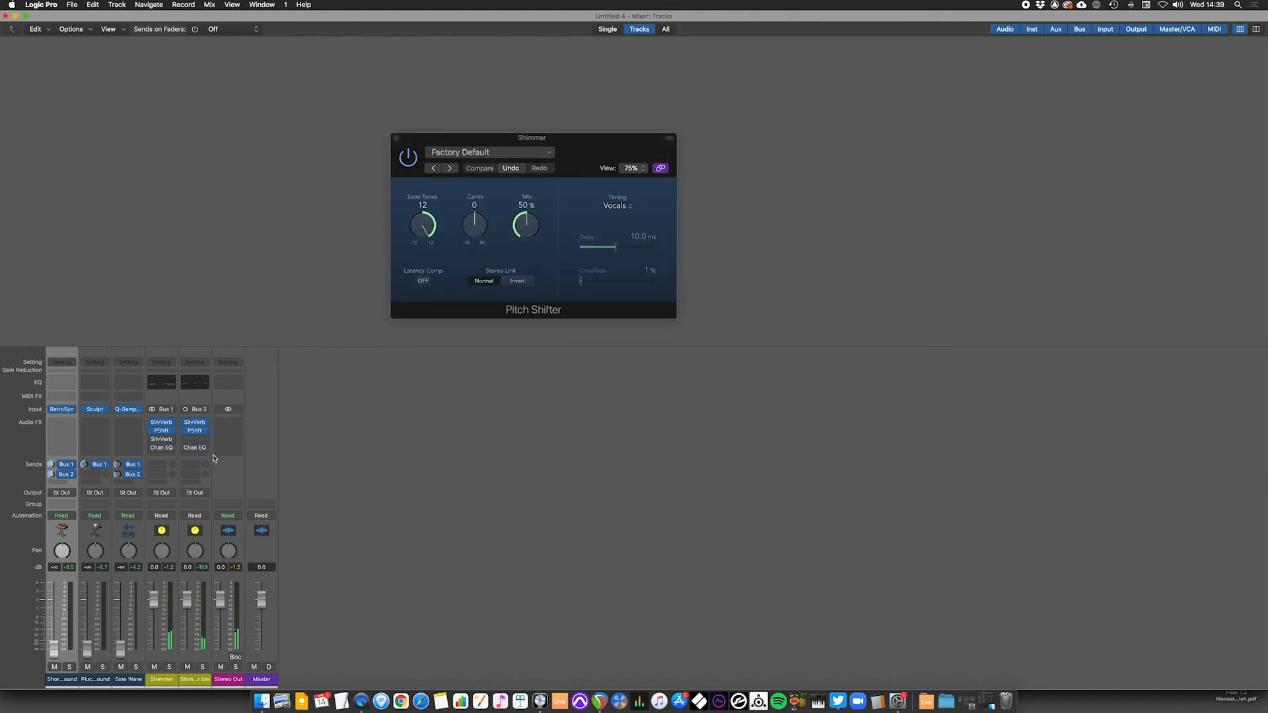
Lower the semitone shift in Shimmer's Pitch Shifter and set Shimmer low's Pitch Shifter to 7 semitones.
{"action": "left_click_drag", "start_coordinate": [420, 236], "coordinate": [415, 279]}
{"action": "left_click", "coordinate": [194, 432]}
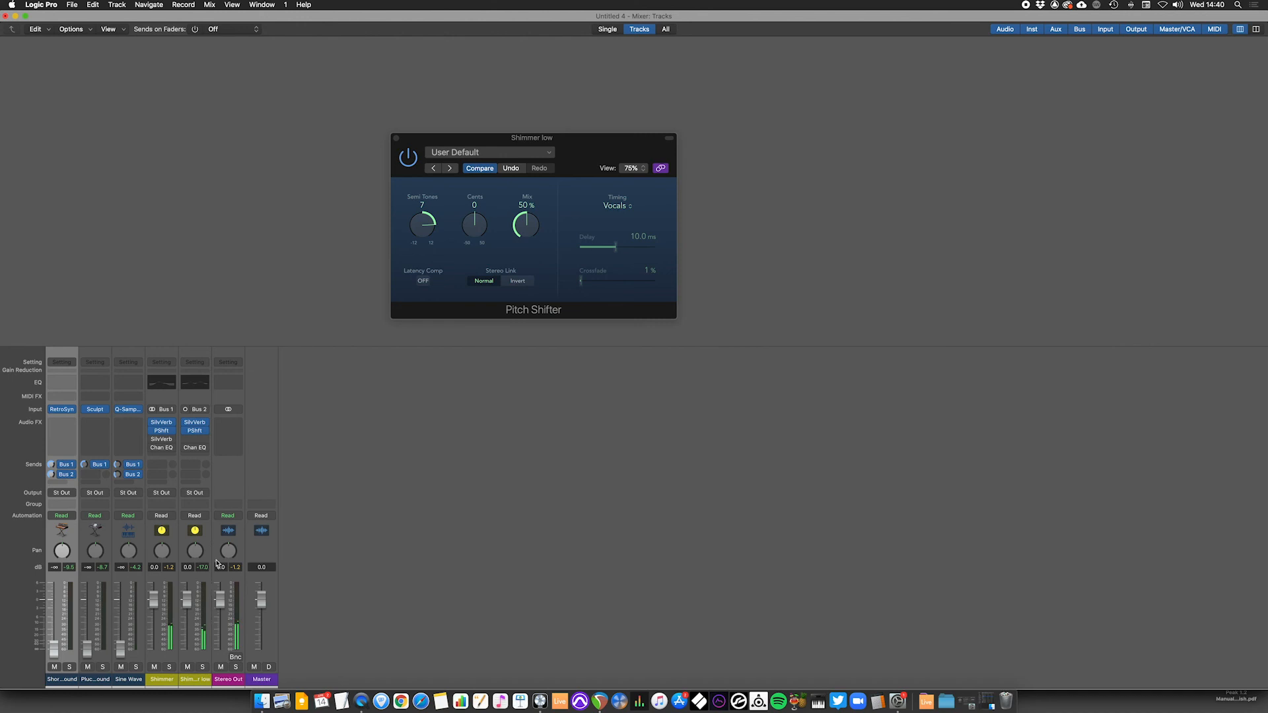
Pan the Shimmer aux to about -33 and the Shimmer low aux to about +36.
{"action": "left_click_drag", "start_coordinate": [162, 552], "coordinate": [194, 530]}
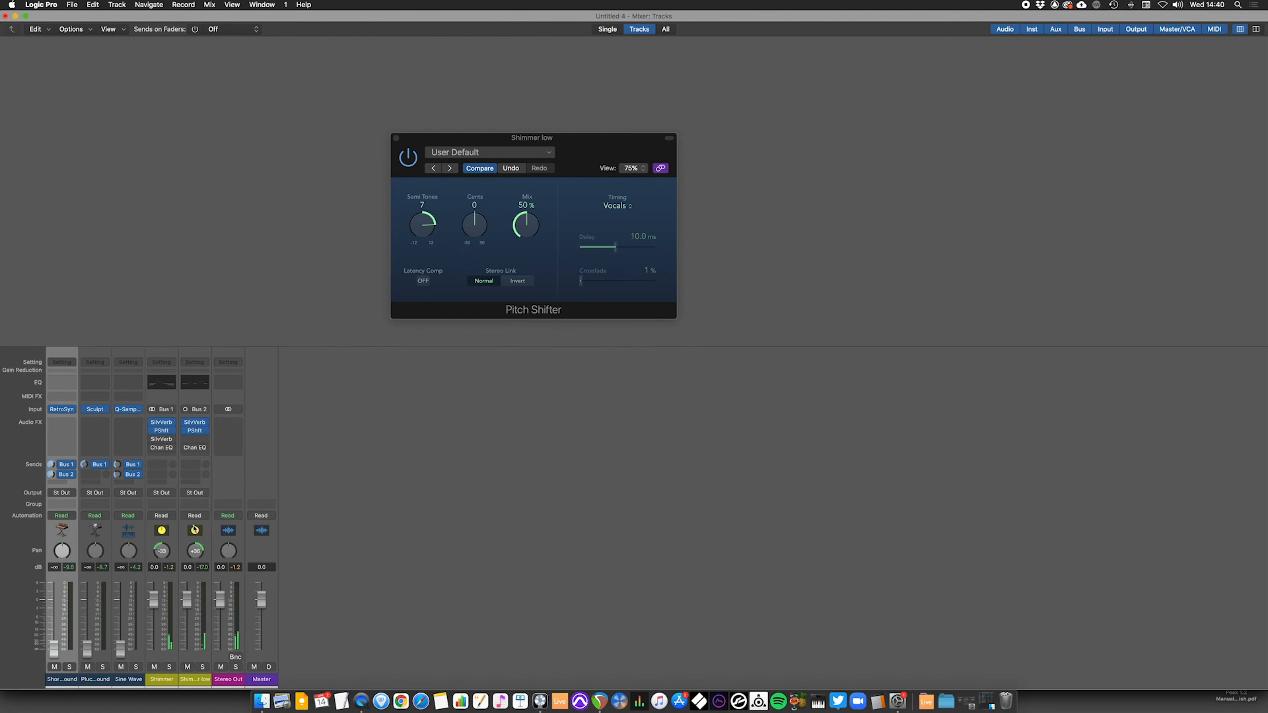